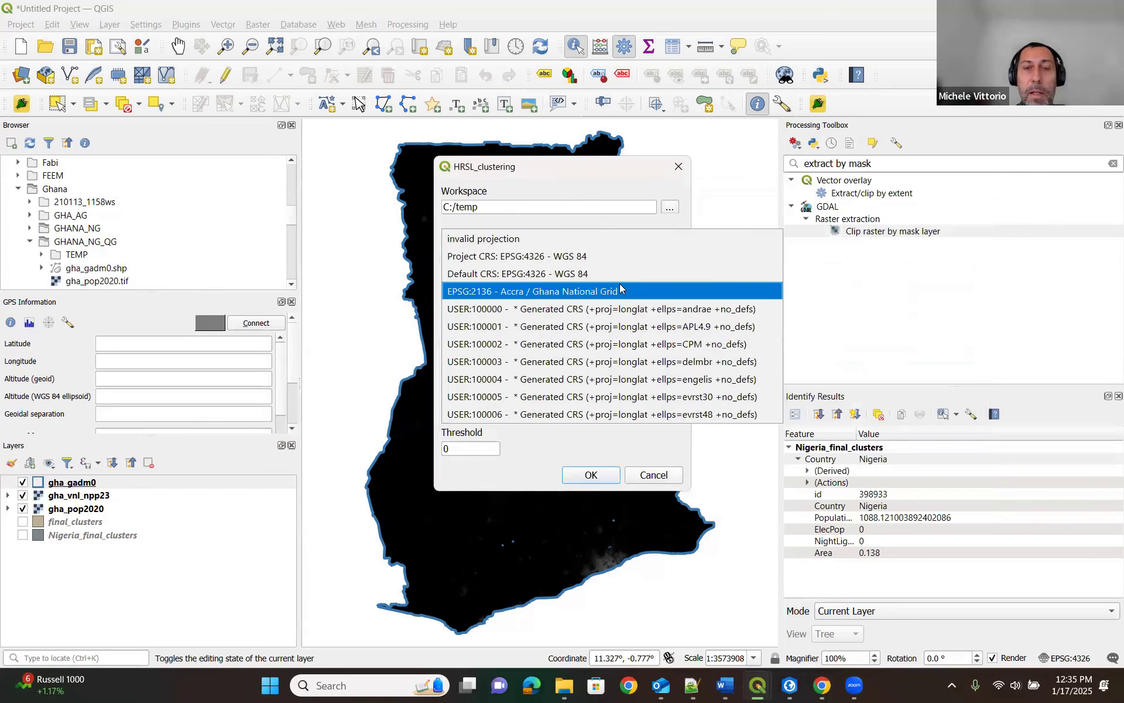
Set the clustering projection to EPSG:2136 - Accra / Ghana National Grid, the country code to gh and the country name to ghana.
click(619, 292)
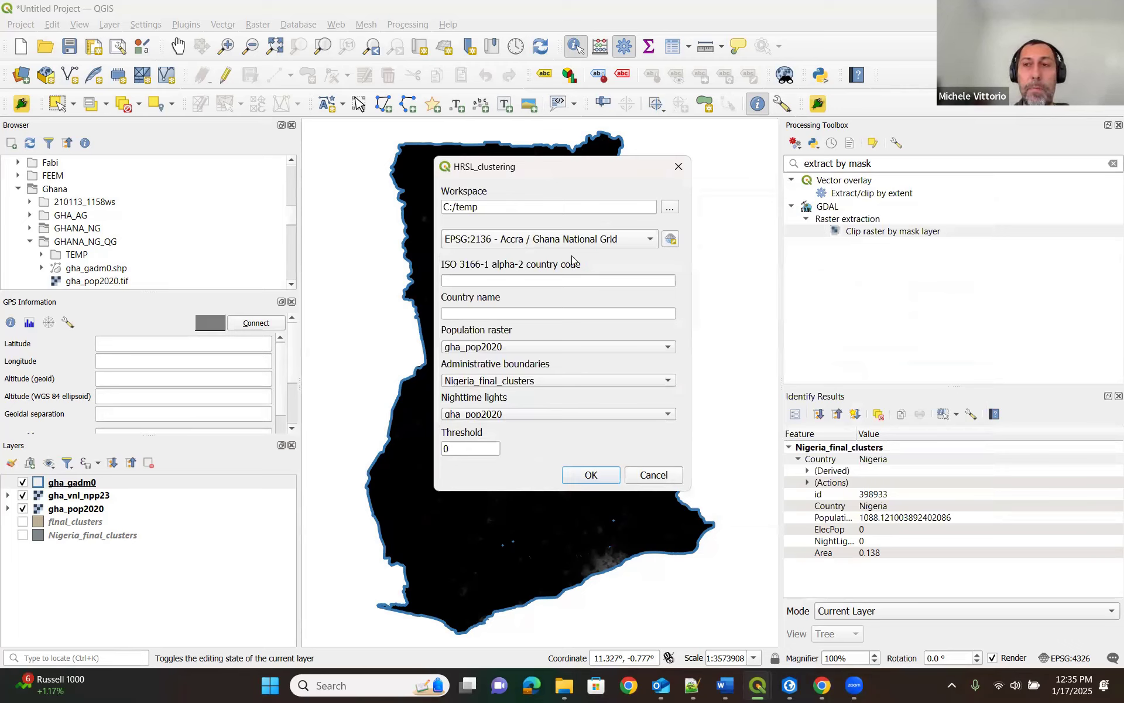
click(542, 280)
text(gh)
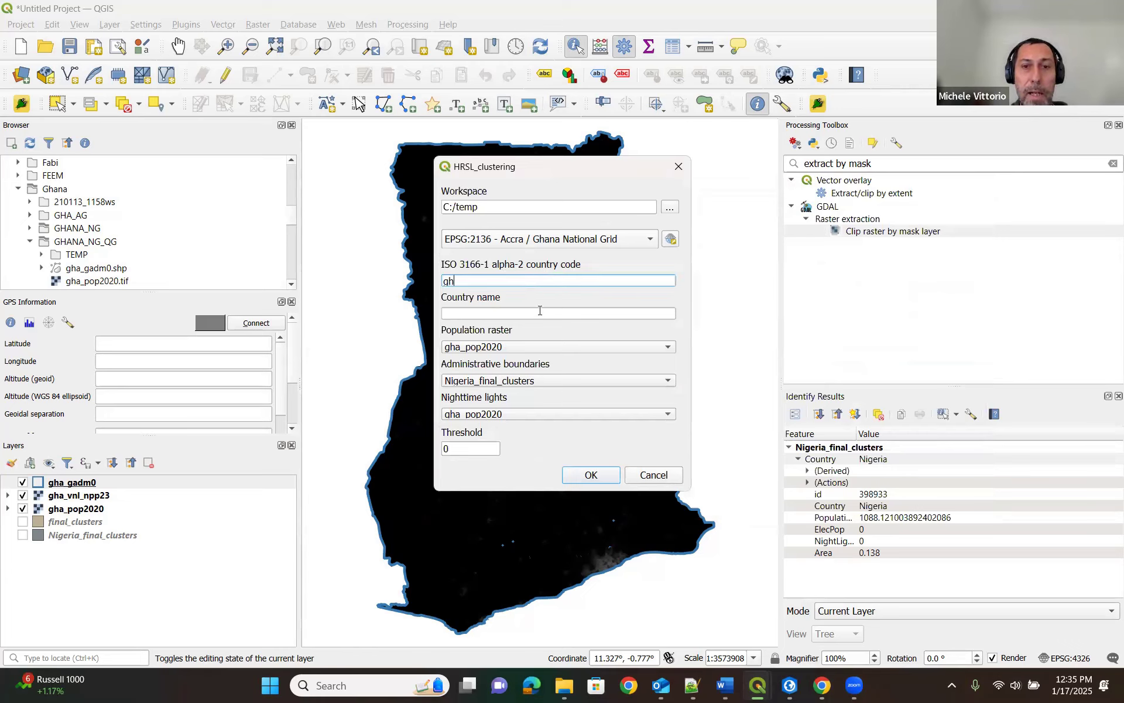
click(539, 313)
text(ghana)
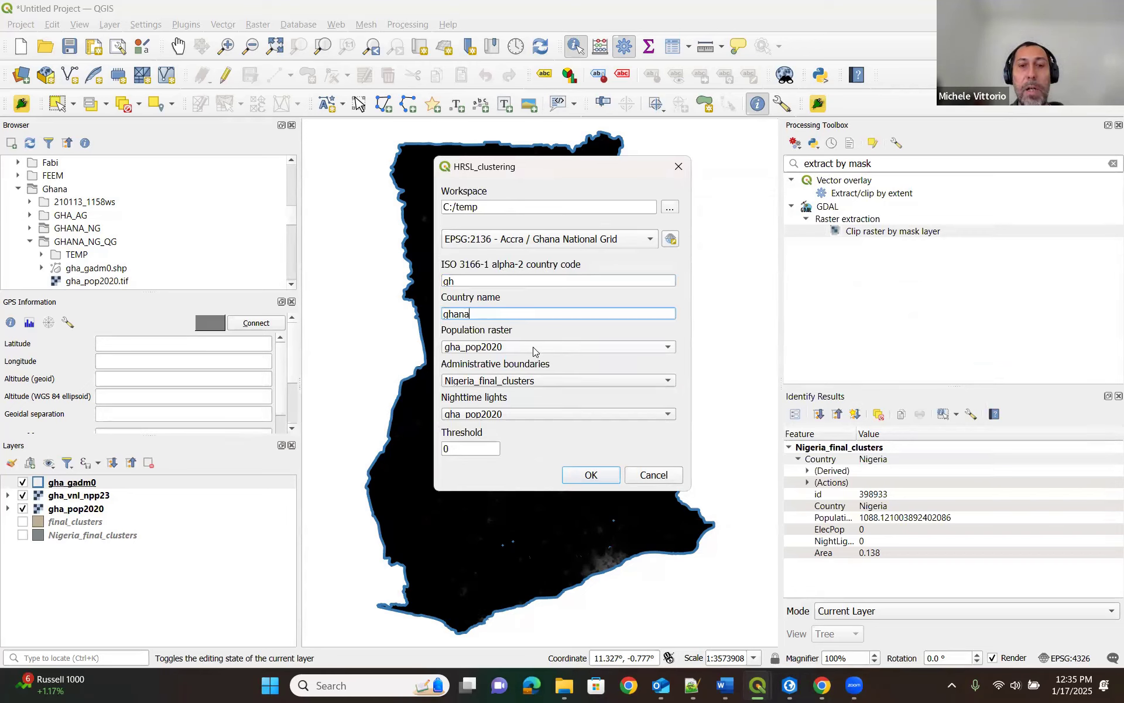
Choose gha_gadm0 as administrative boundaries and gha_vnl_npp23 as nighttime lights, and dismiss the clustering setup without running it.
click(544, 380)
click(542, 416)
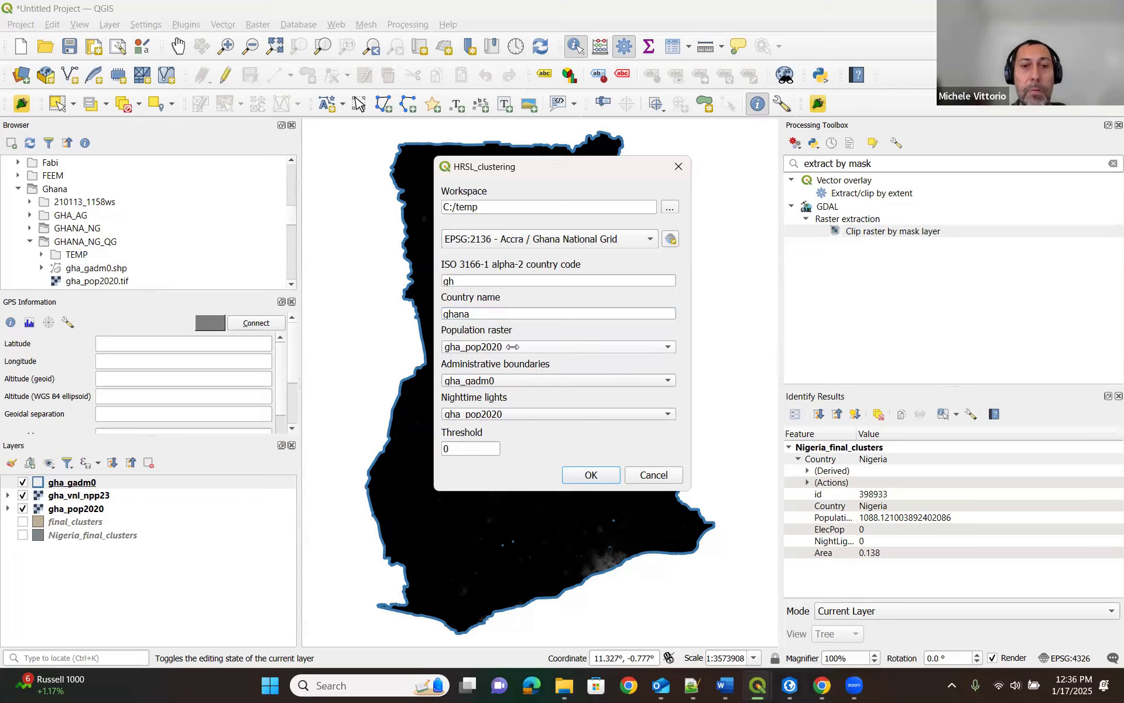
click(539, 411)
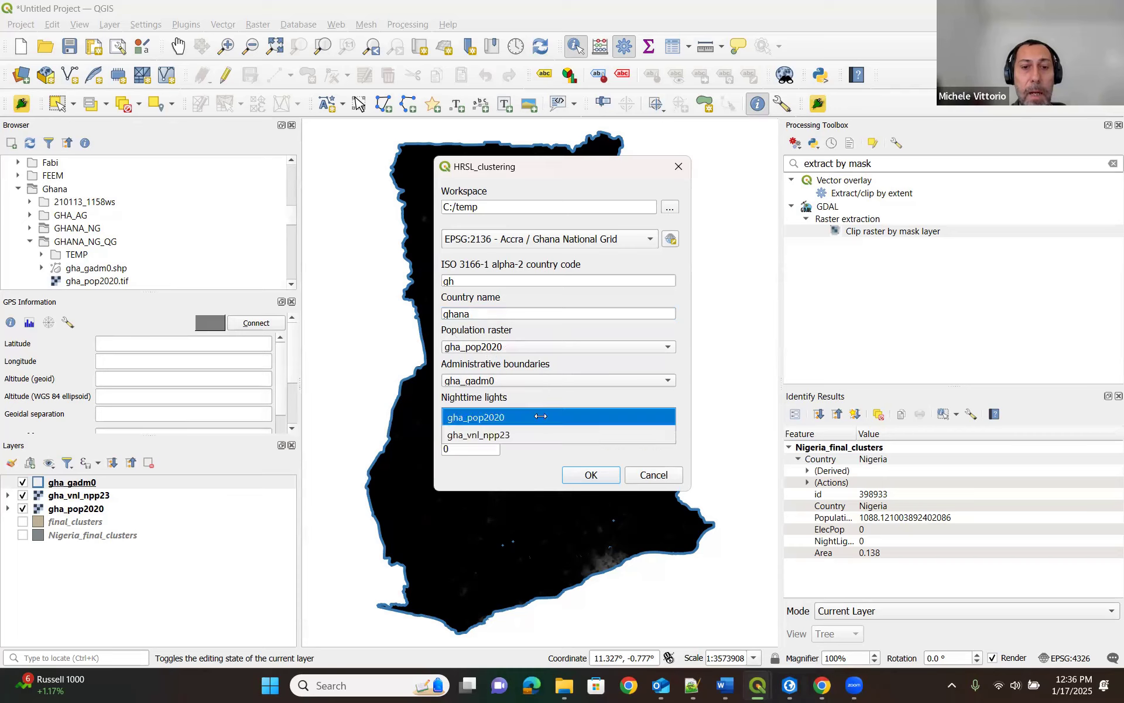
click(541, 434)
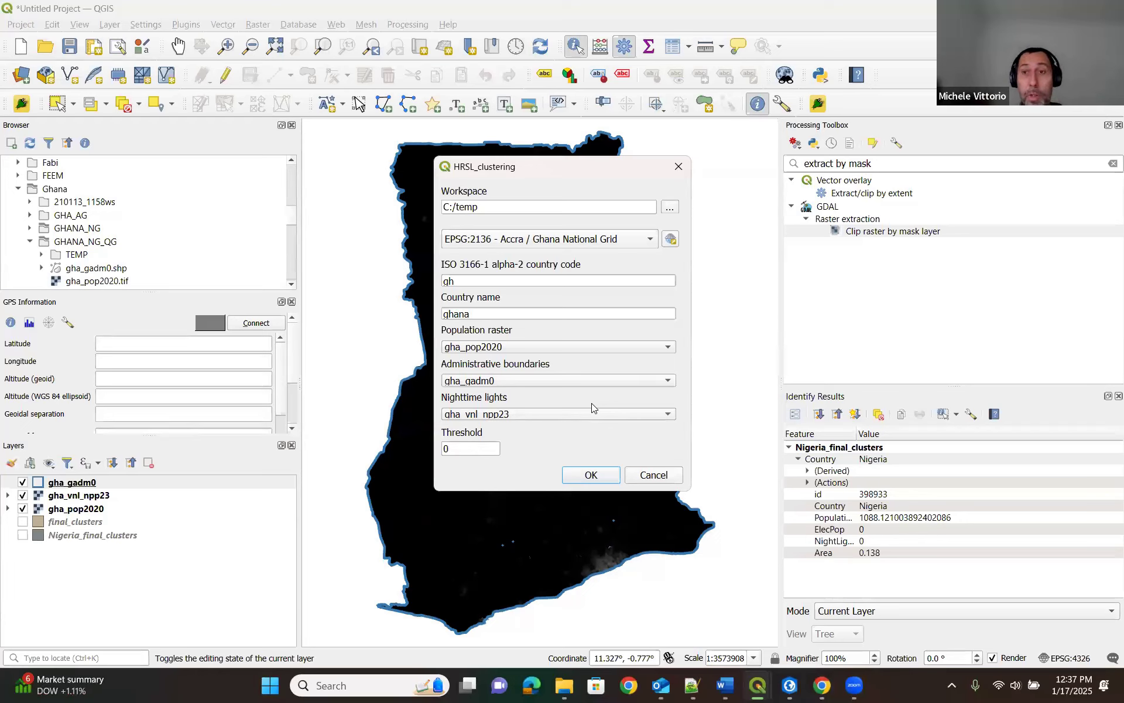
click(650, 475)
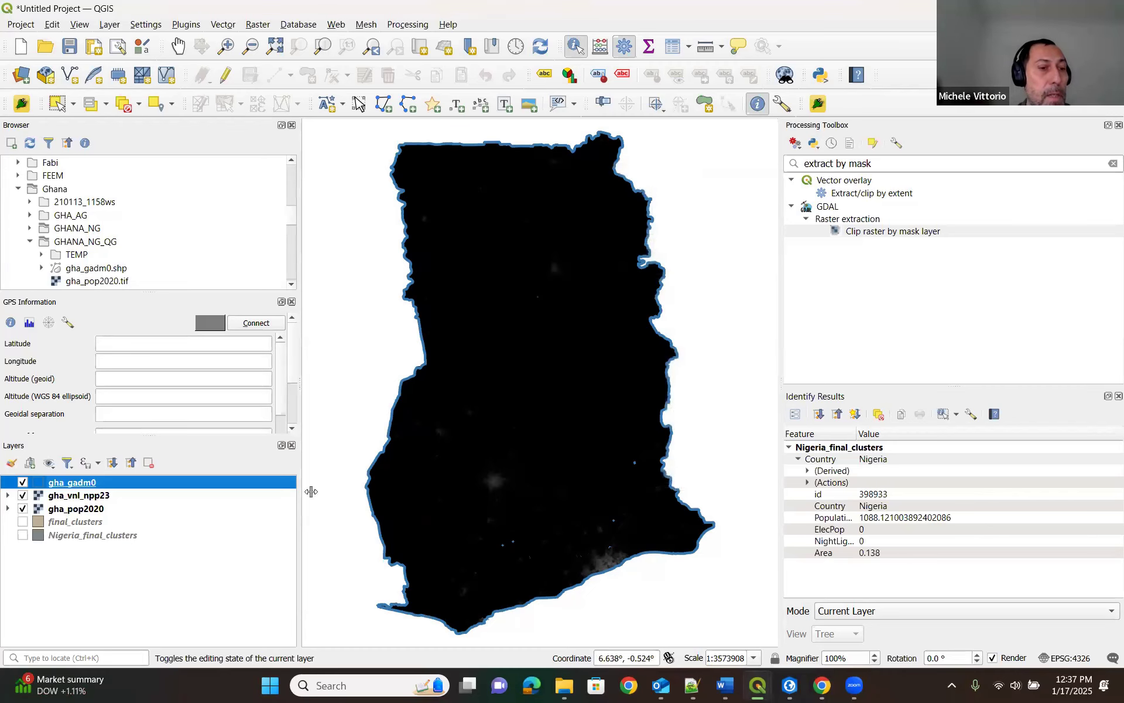
Hide gha_gadm0, gha_vnl_npp23 and gha_pop2020, and display only Nigeria_final_clusters at its full extent.
click(23, 482)
click(22, 495)
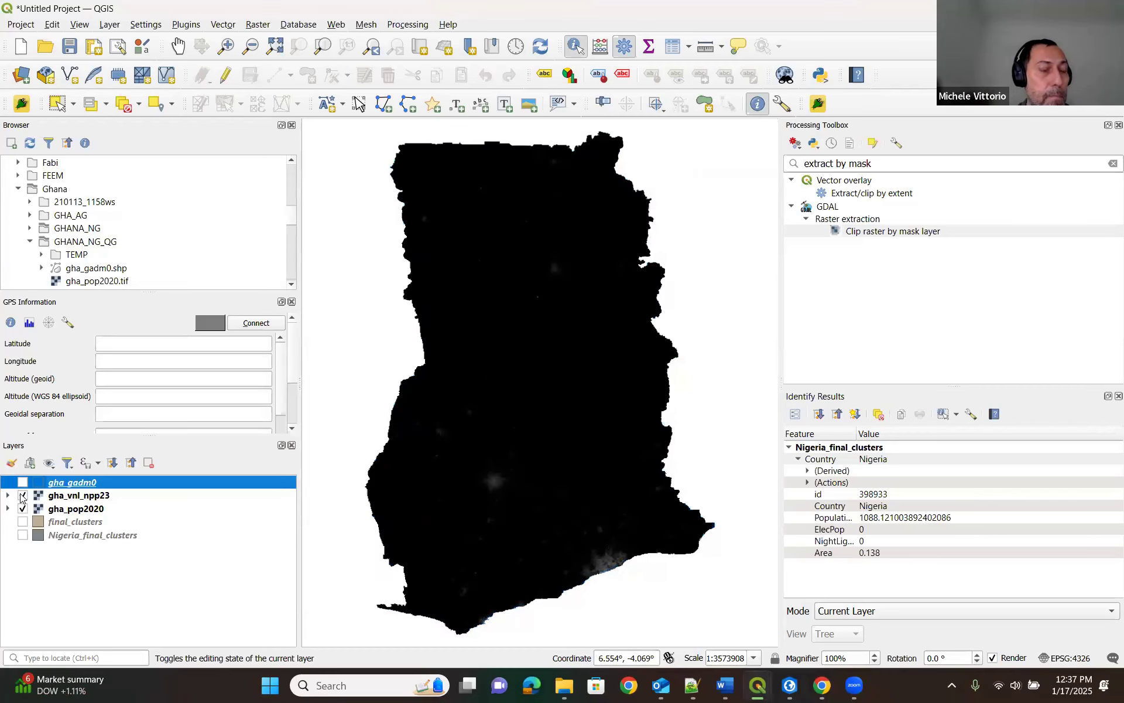
click(23, 508)
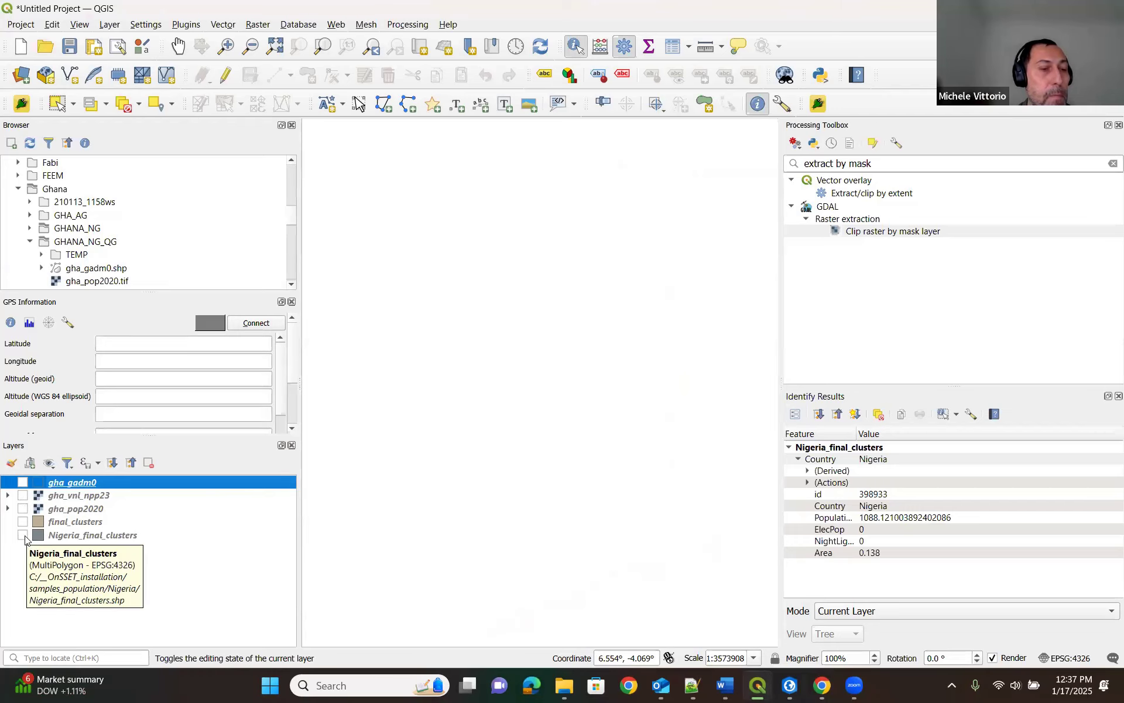
click(23, 535)
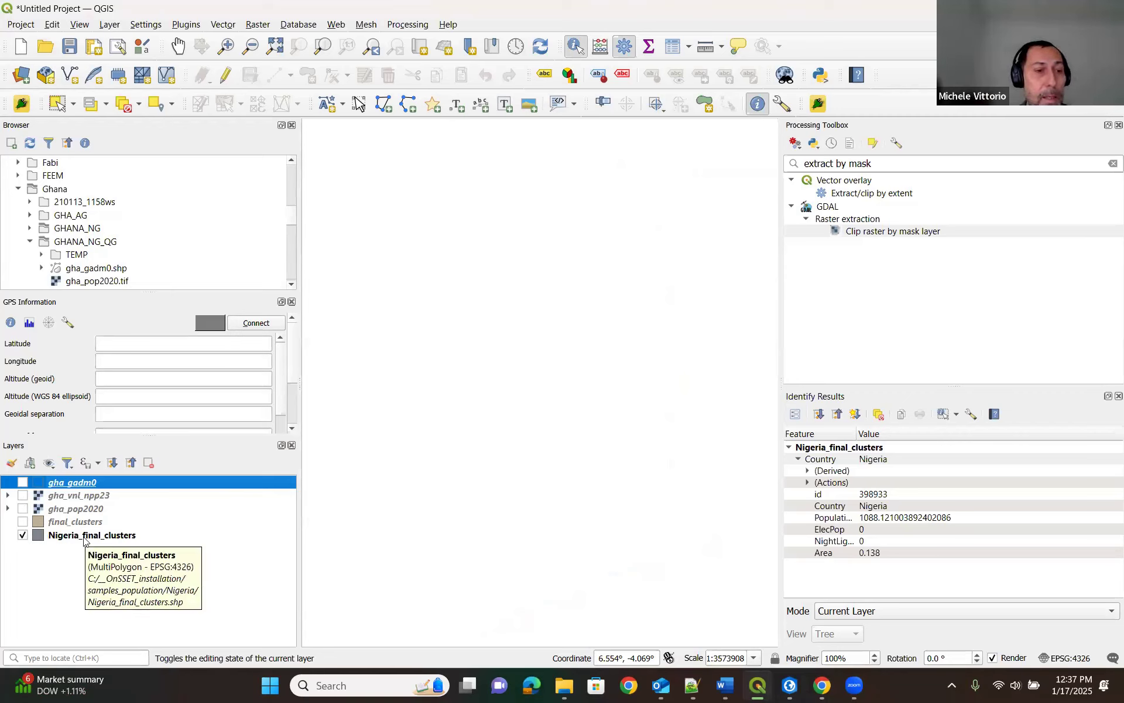
right_click(84, 539)
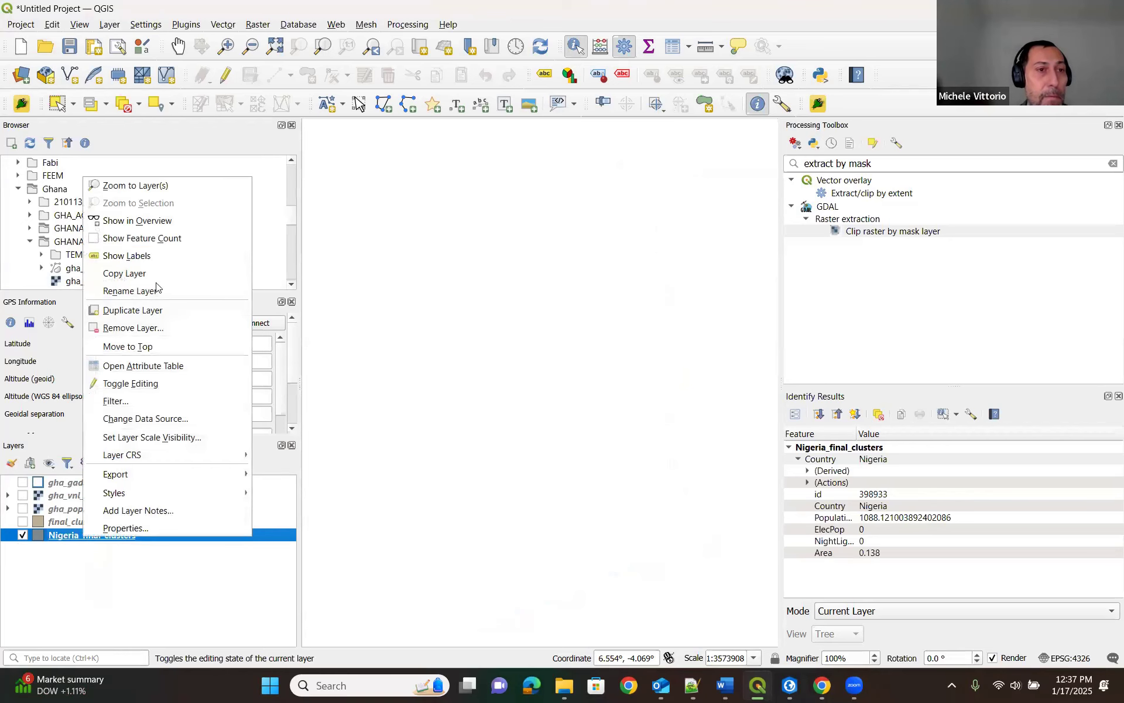
click(181, 186)
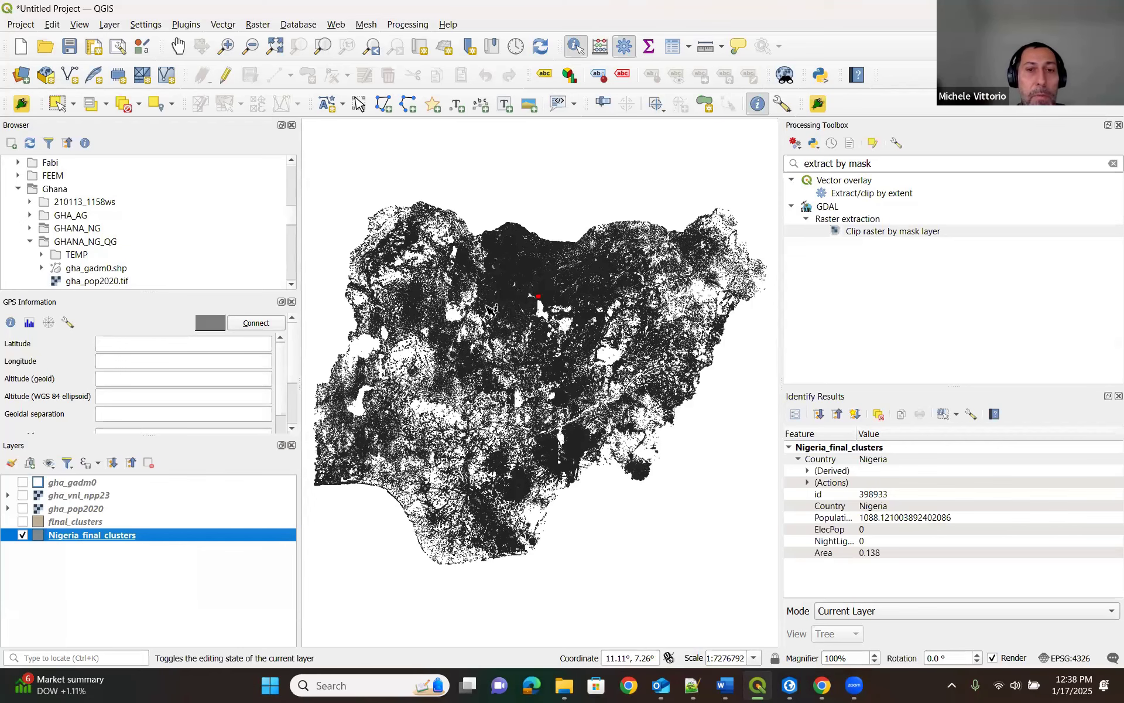
Identify the attributes of a small L-shaped settlement cluster in Nigeria_final_clusters.
scroll(489, 307, up, 1)
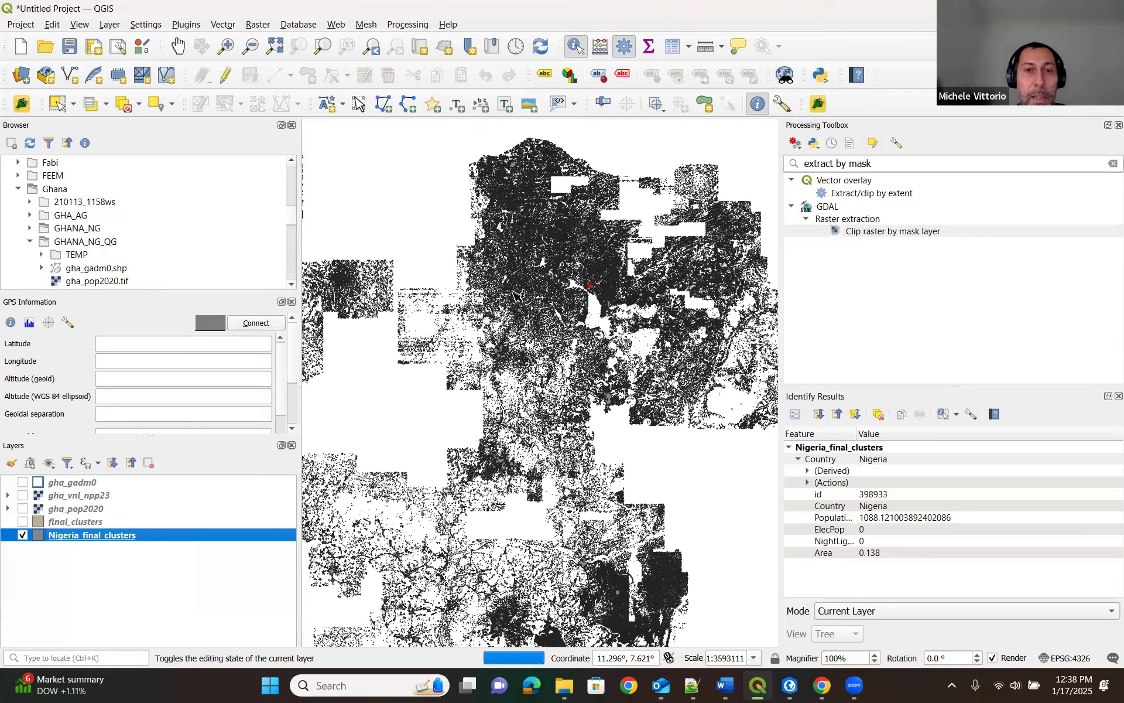
scroll(515, 295, up, 1)
scroll(514, 282, up, 3)
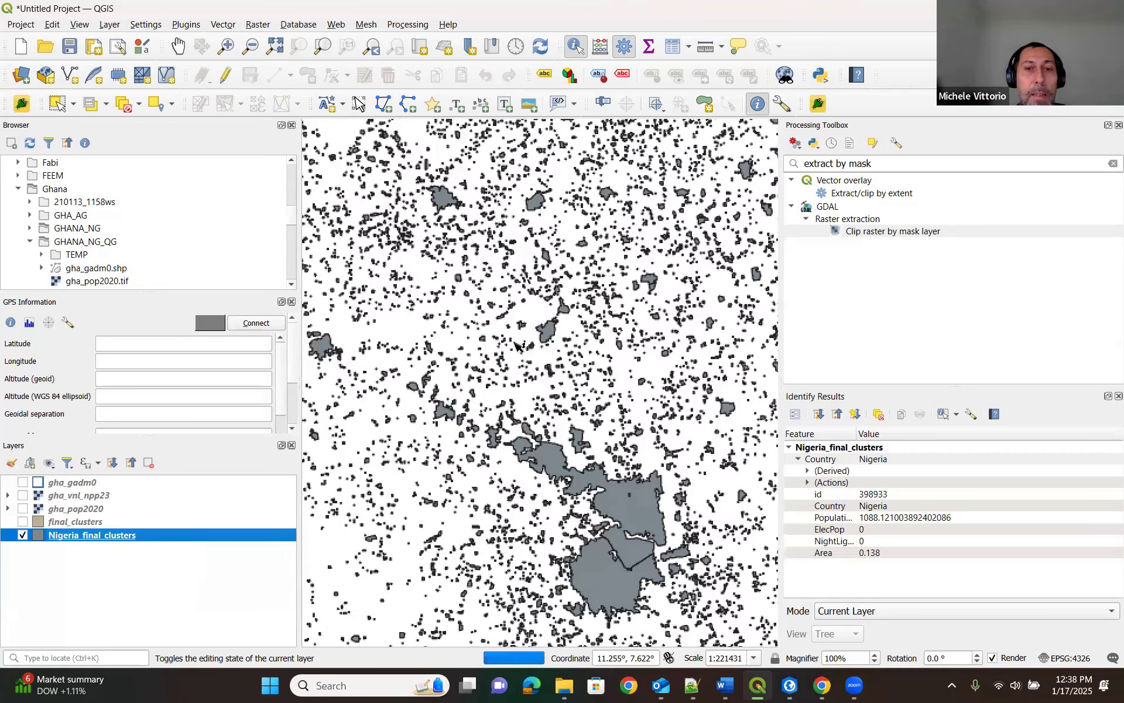
scroll(523, 331, up, 1)
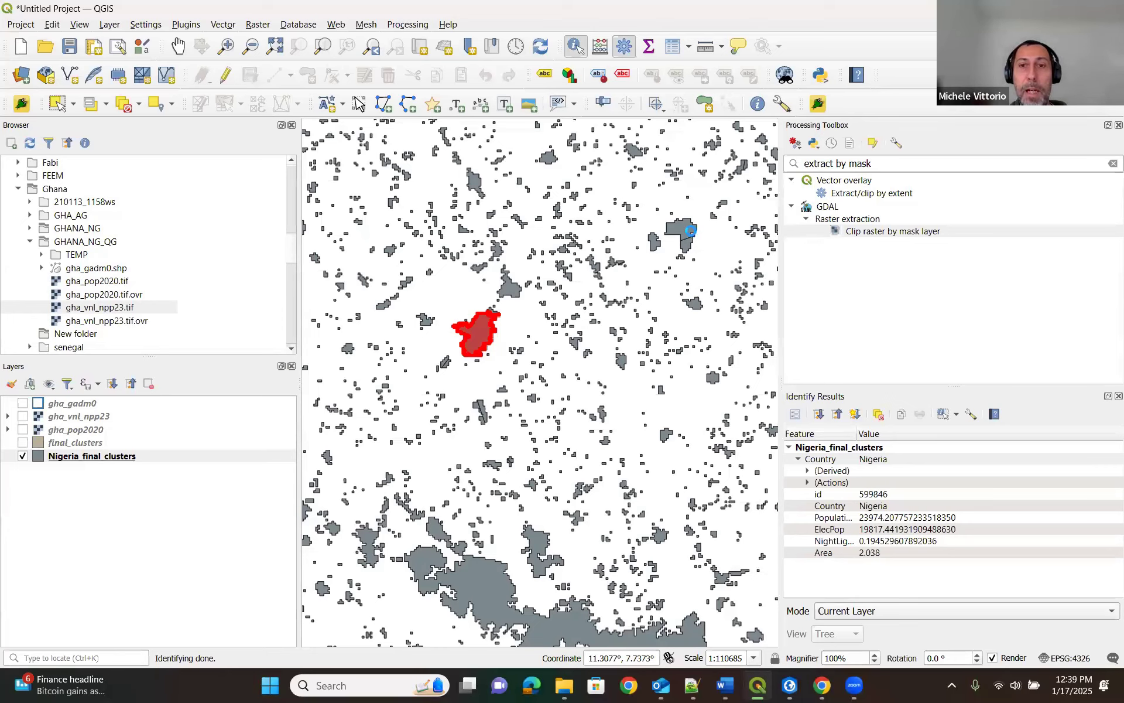
click(696, 234)
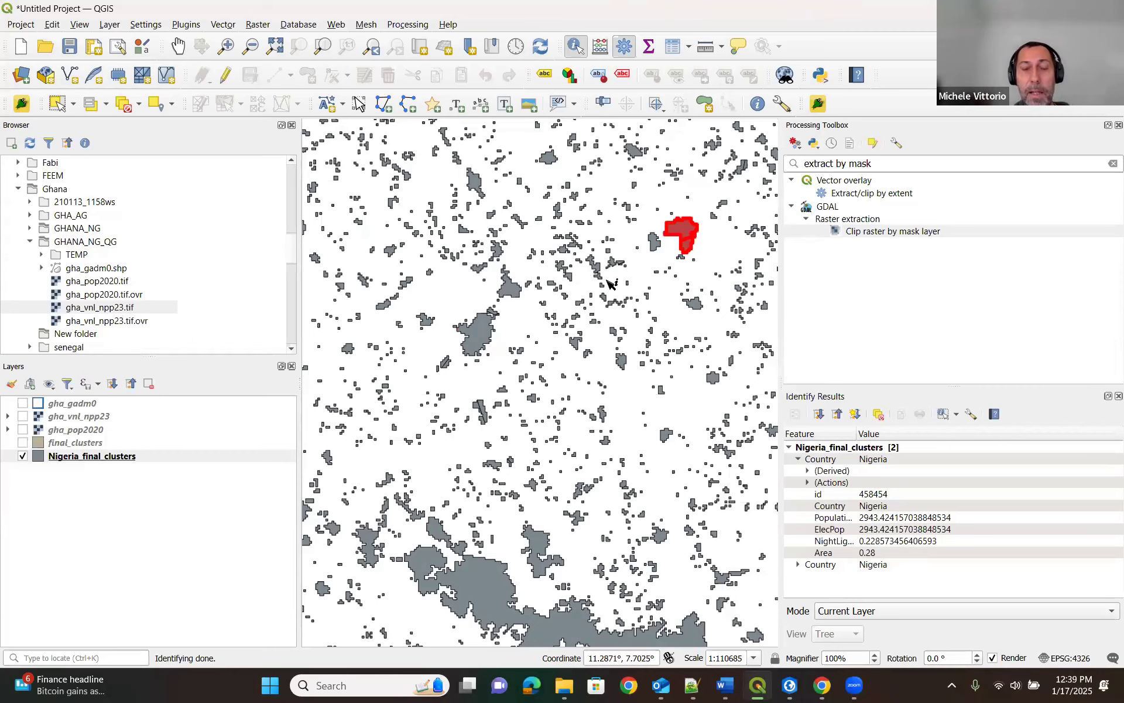
Review the attribute table of Nigeria_final_clusters, including its population, electrified population, night light and area fields, and close it.
scroll(609, 283, down, 1)
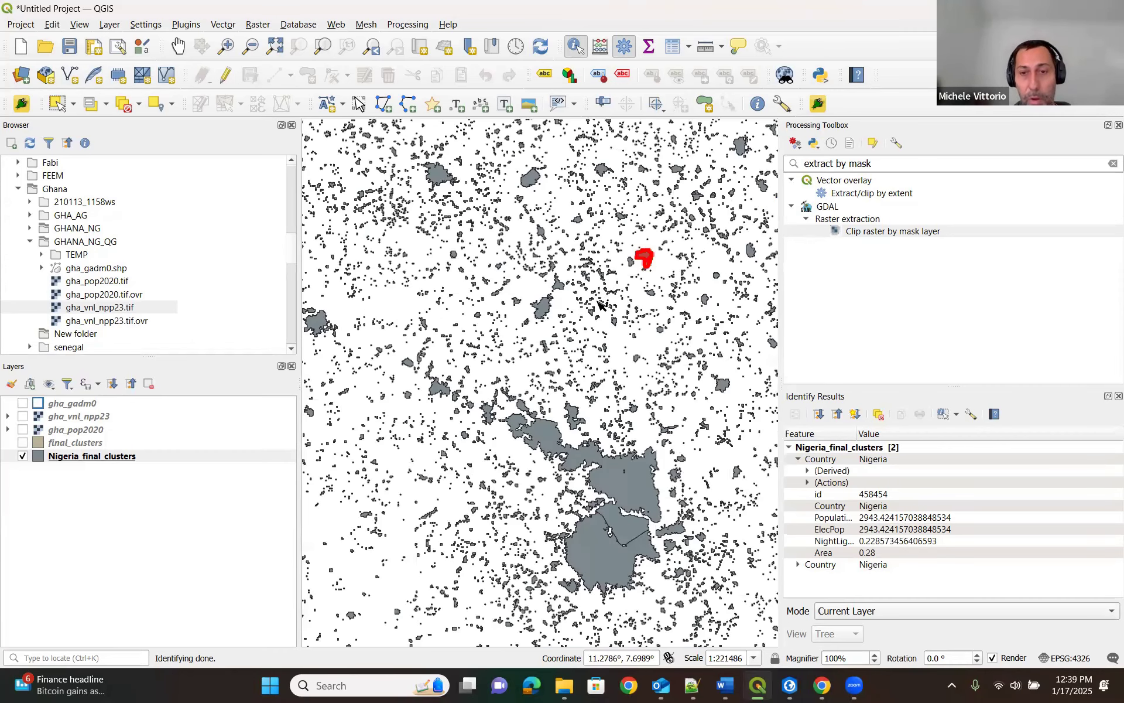
scroll(600, 303, down, 1)
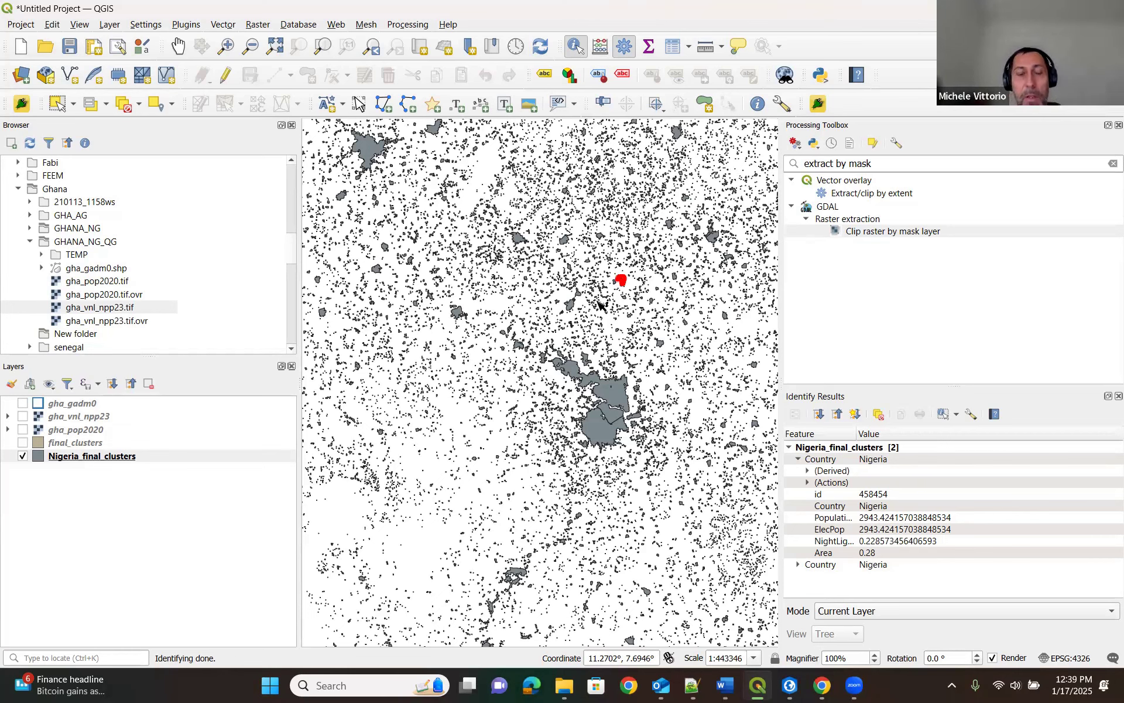
right_click(118, 460)
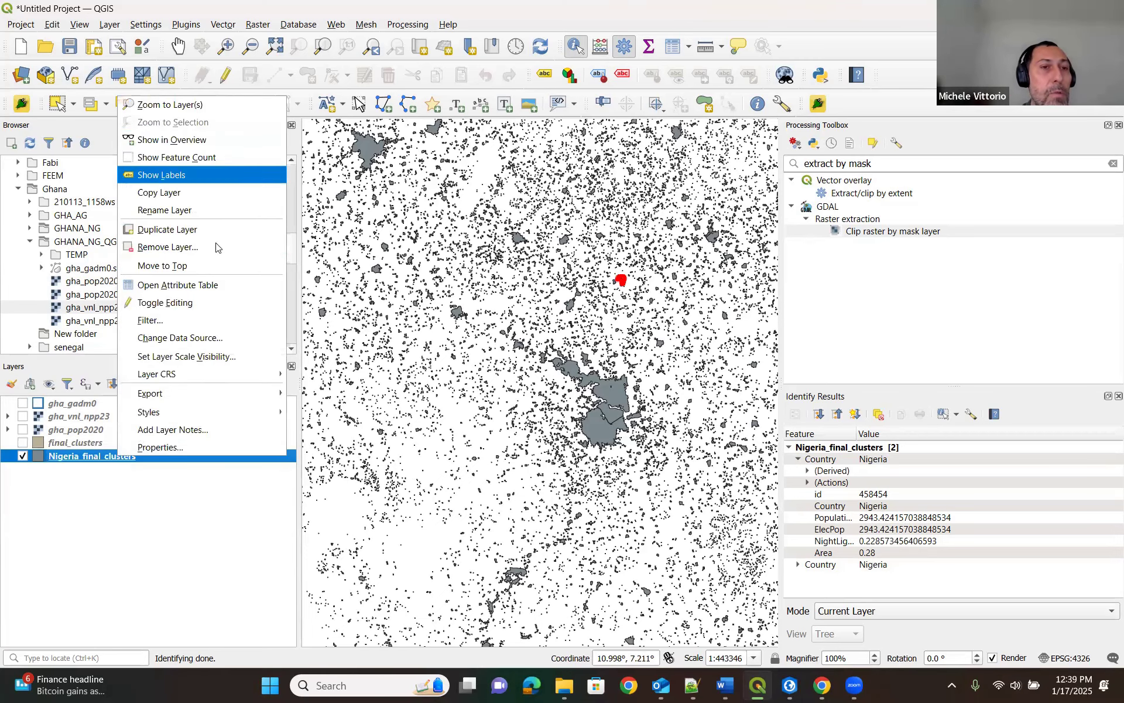
click(219, 279)
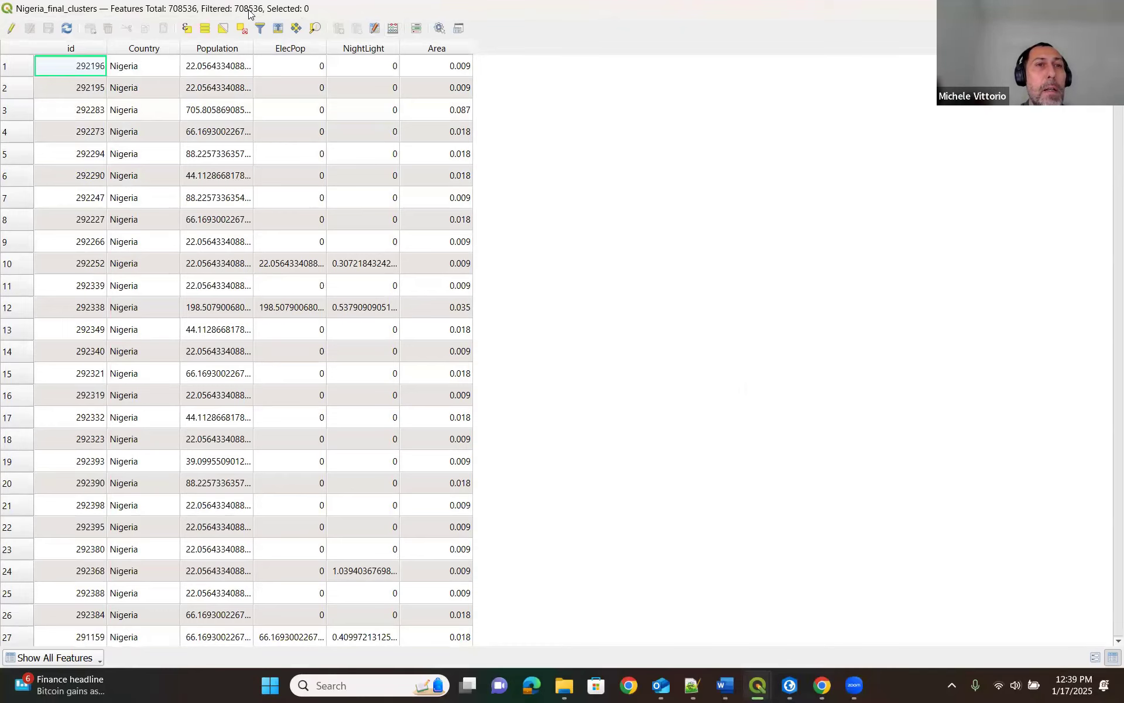
double_click(883, 6)
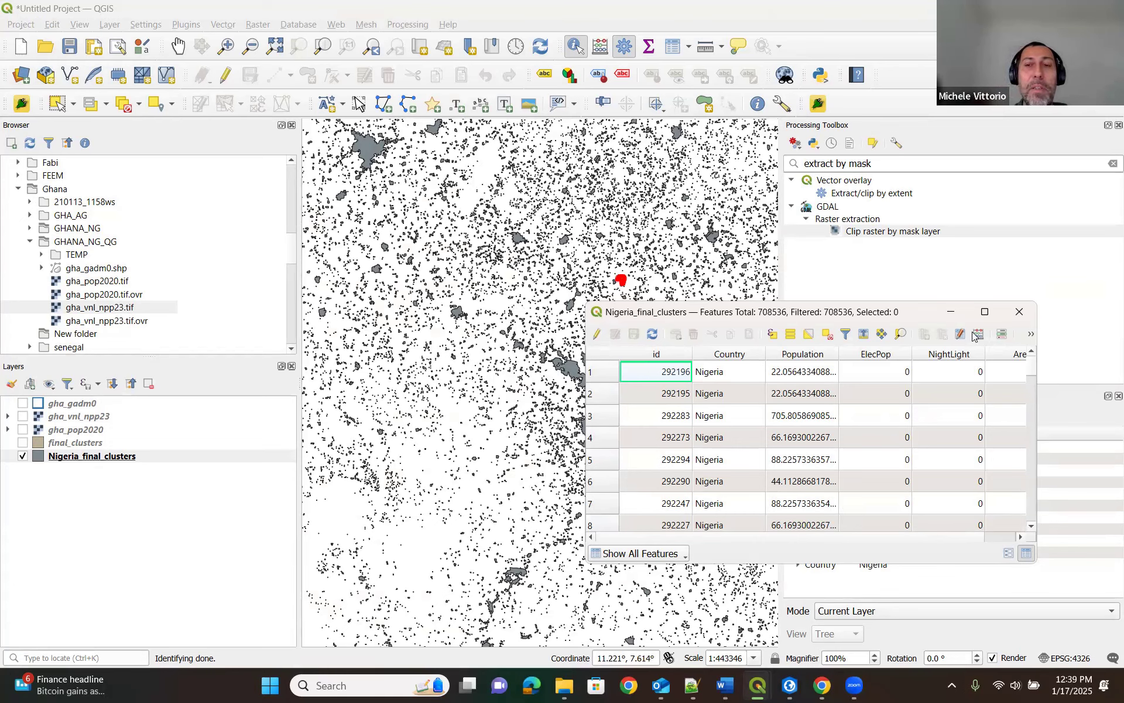
click(1026, 317)
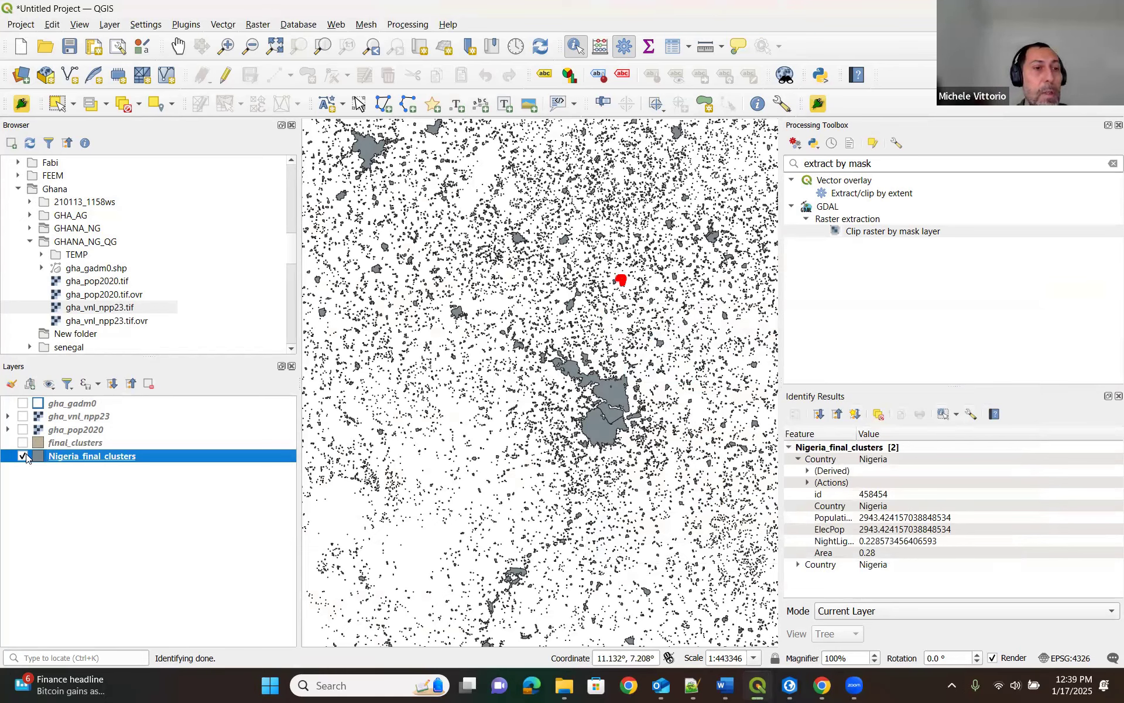
Hide Nigeria_final_clusters and display only the final_clusters layer at its full extent.
click(23, 456)
click(23, 442)
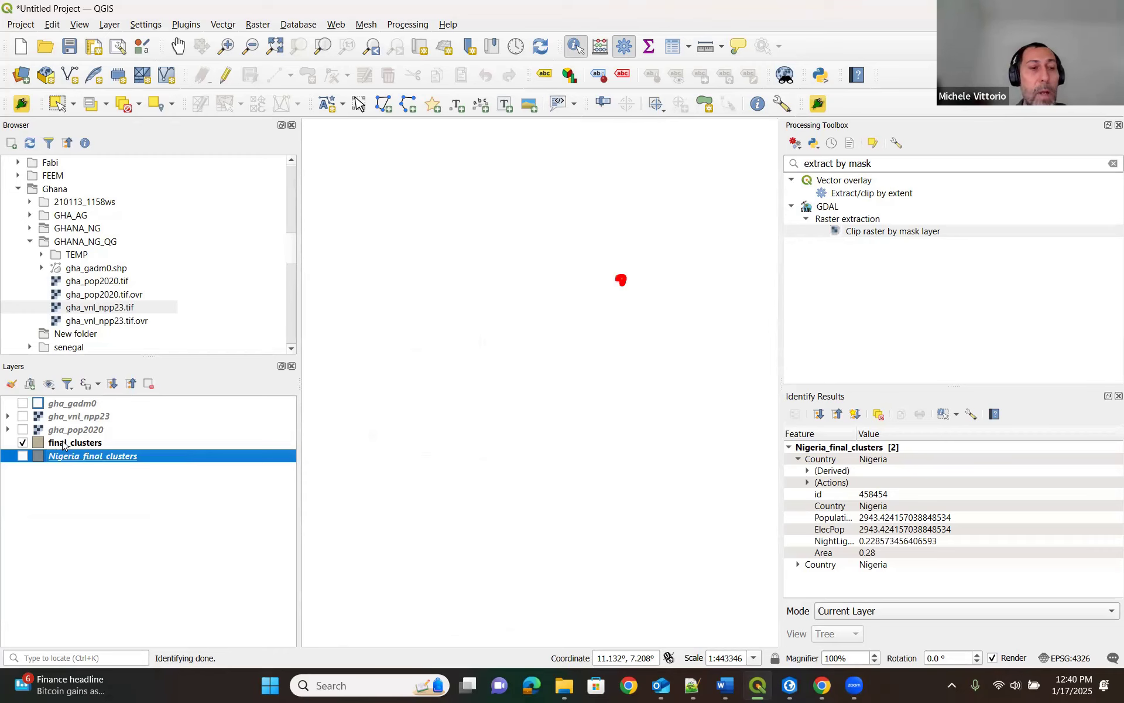
right_click(65, 446)
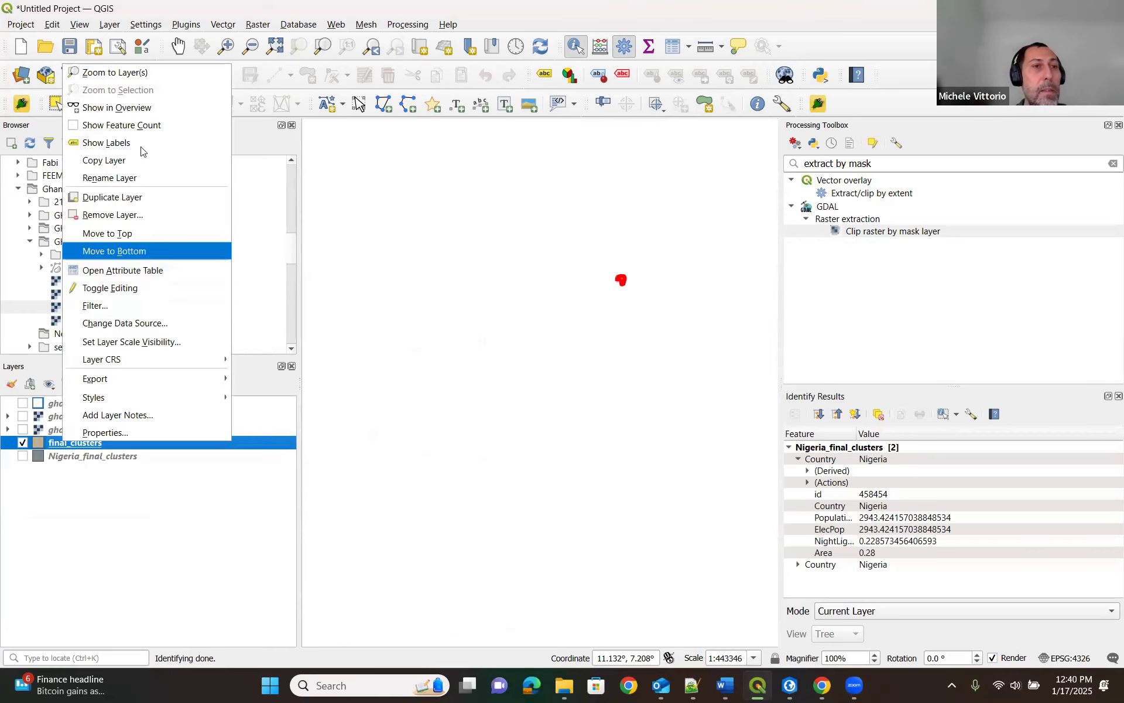
click(157, 72)
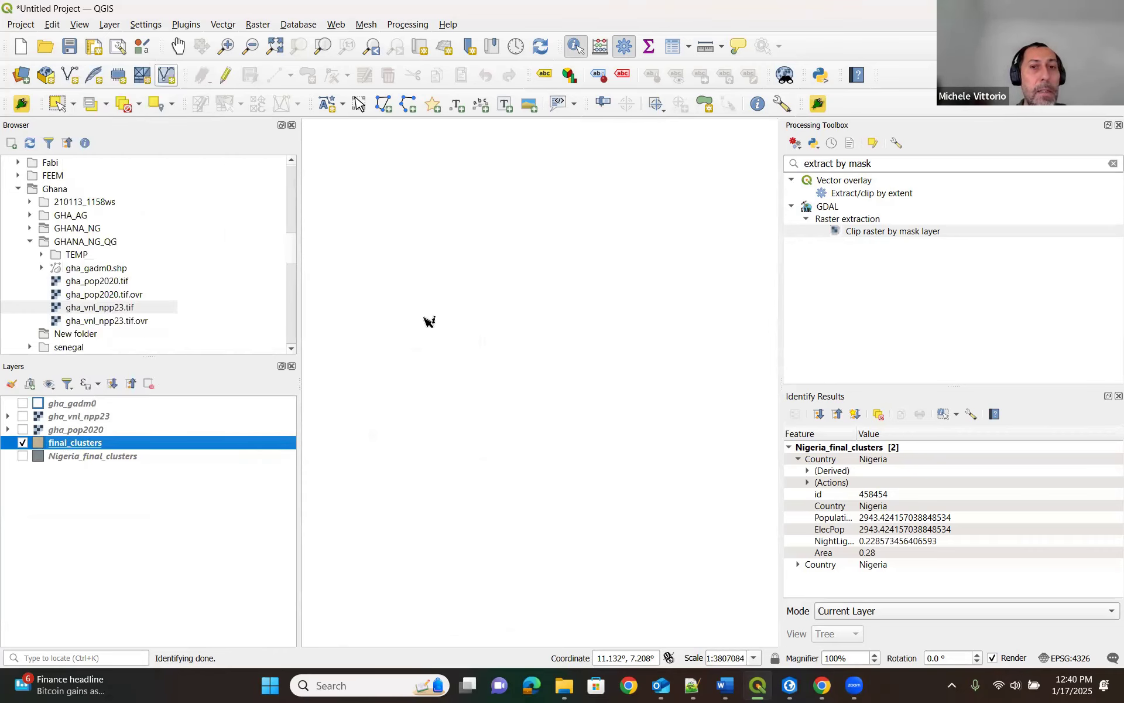
Examine how the final_clusters polygons are distributed across the map, ending on the largest settlement cluster in the west.
click(179, 47)
drag(677, 322, 600, 378)
scroll(492, 236, up, 2)
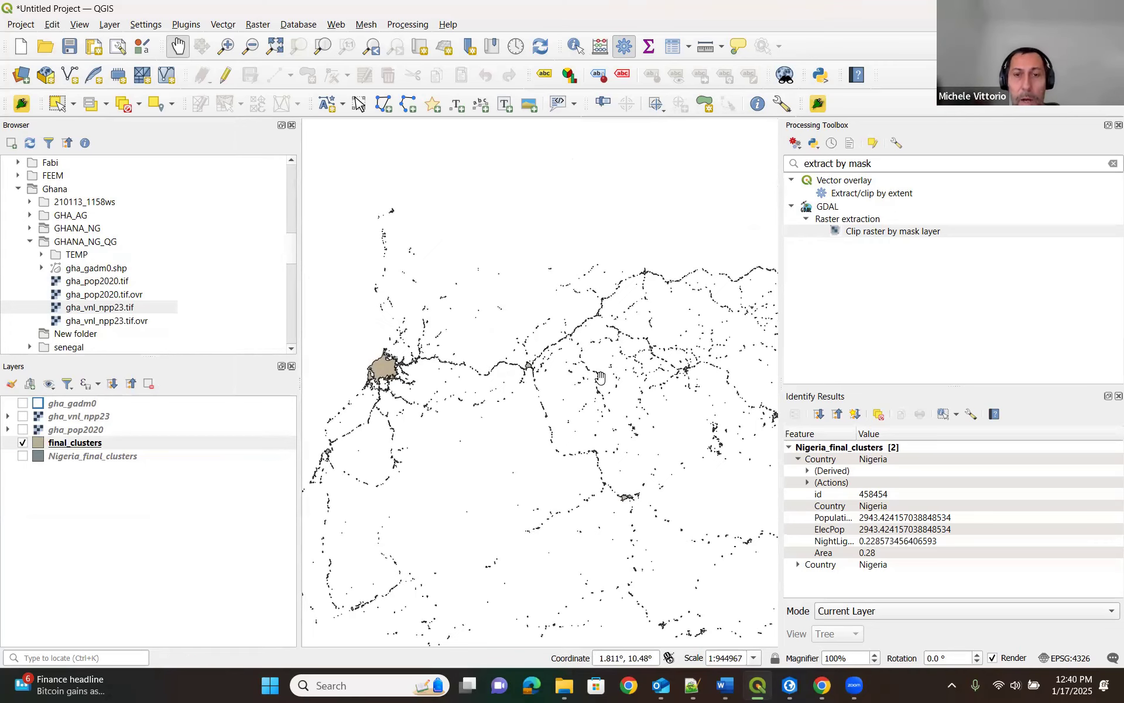
scroll(557, 384, down, 1)
drag(601, 417, 580, 403)
scroll(579, 402, up, 1)
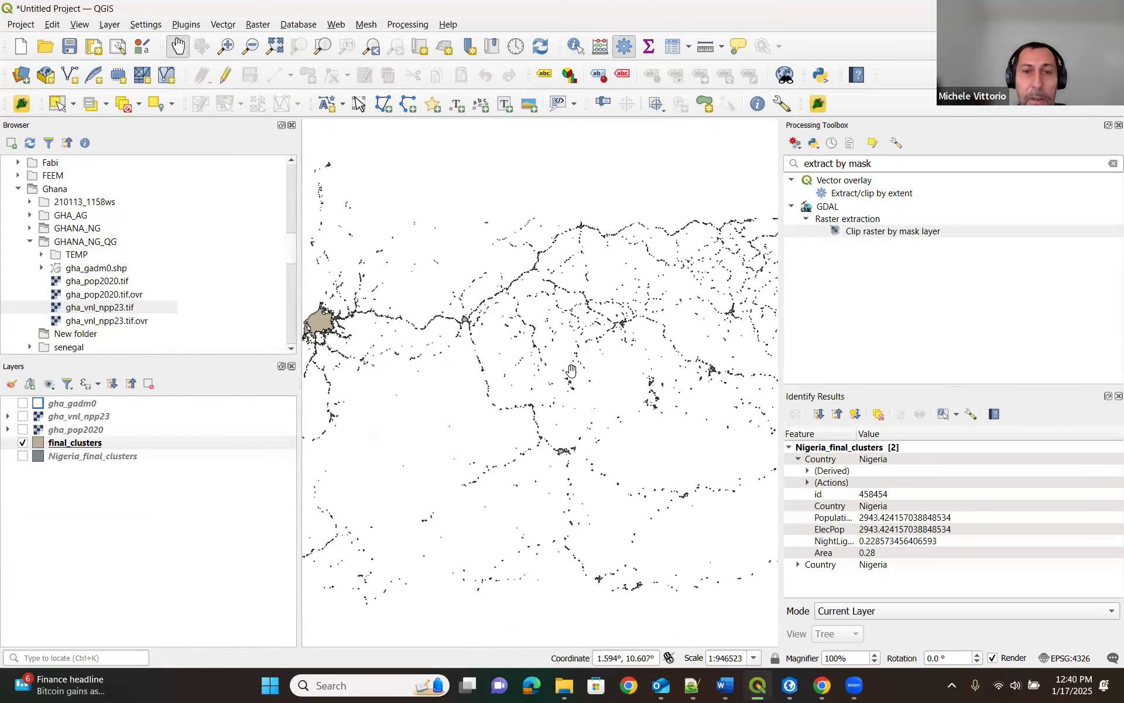
scroll(529, 312, up, 1)
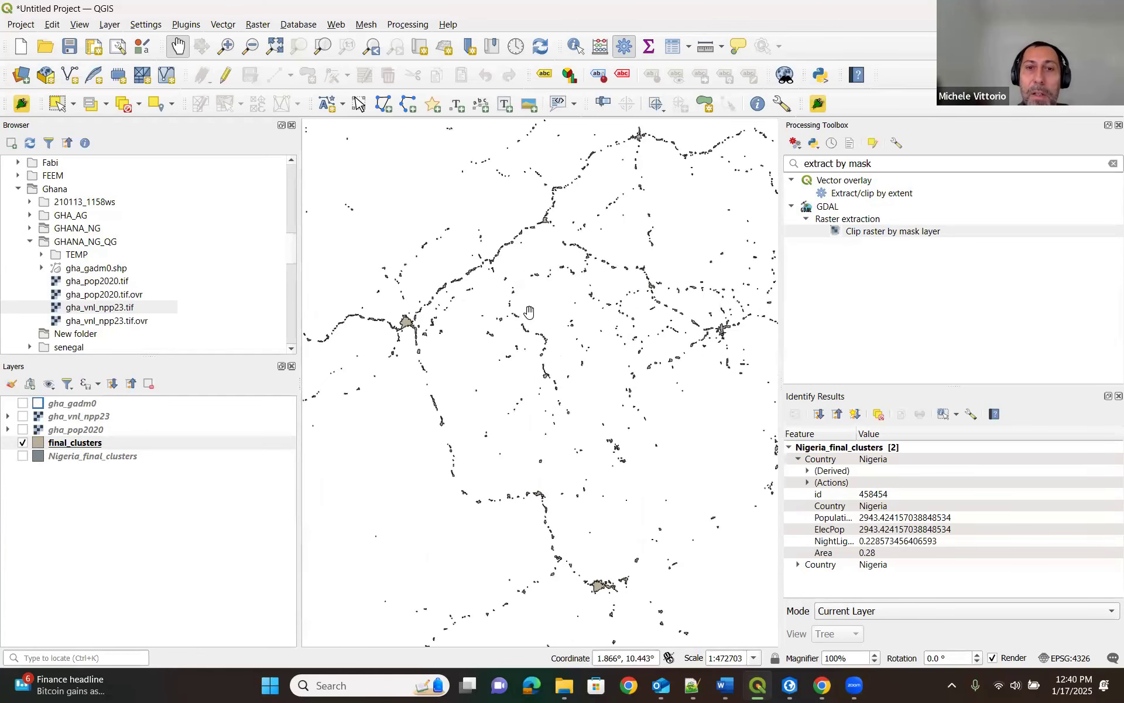
scroll(475, 323, down, 1)
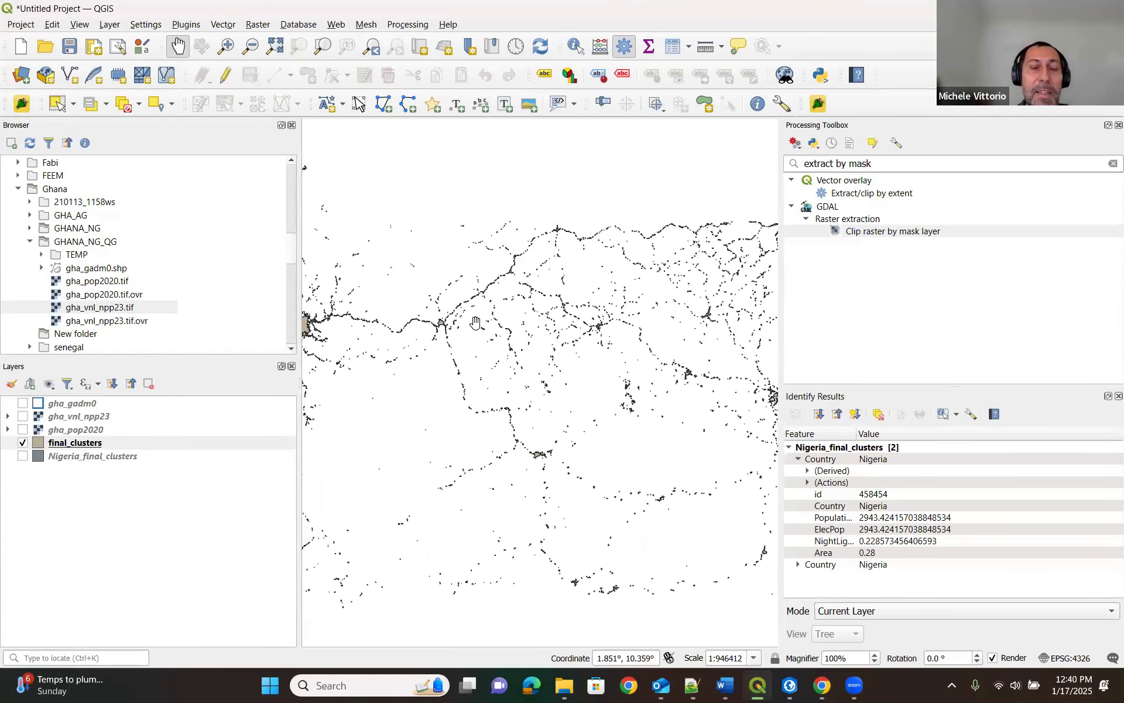
scroll(475, 323, down, 1)
drag(583, 345, 631, 386)
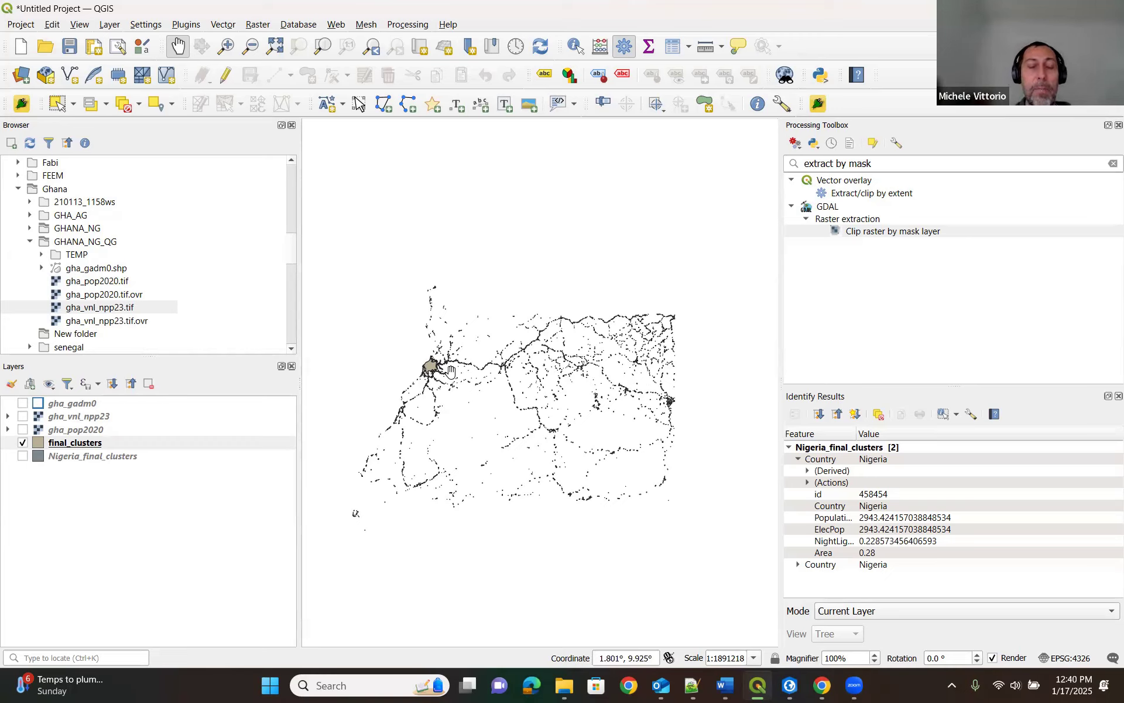
scroll(430, 370, up, 1)
scroll(430, 370, up, 2)
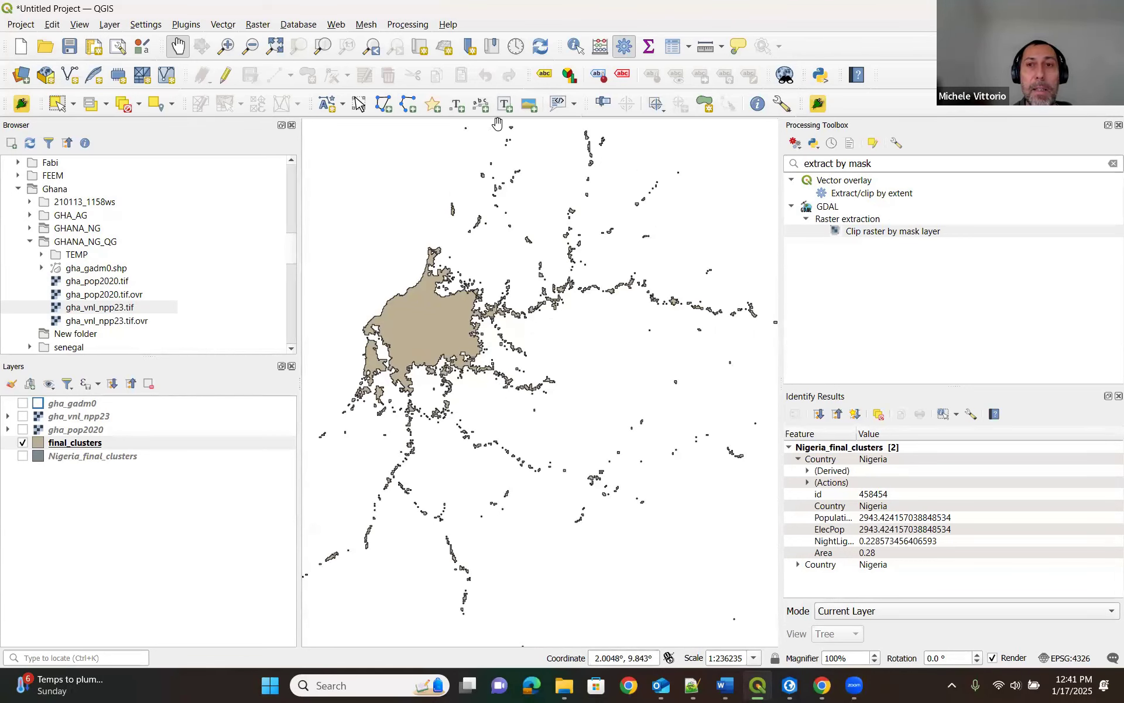
Toggle the GPS Information display and leave it turned on.
click(757, 104)
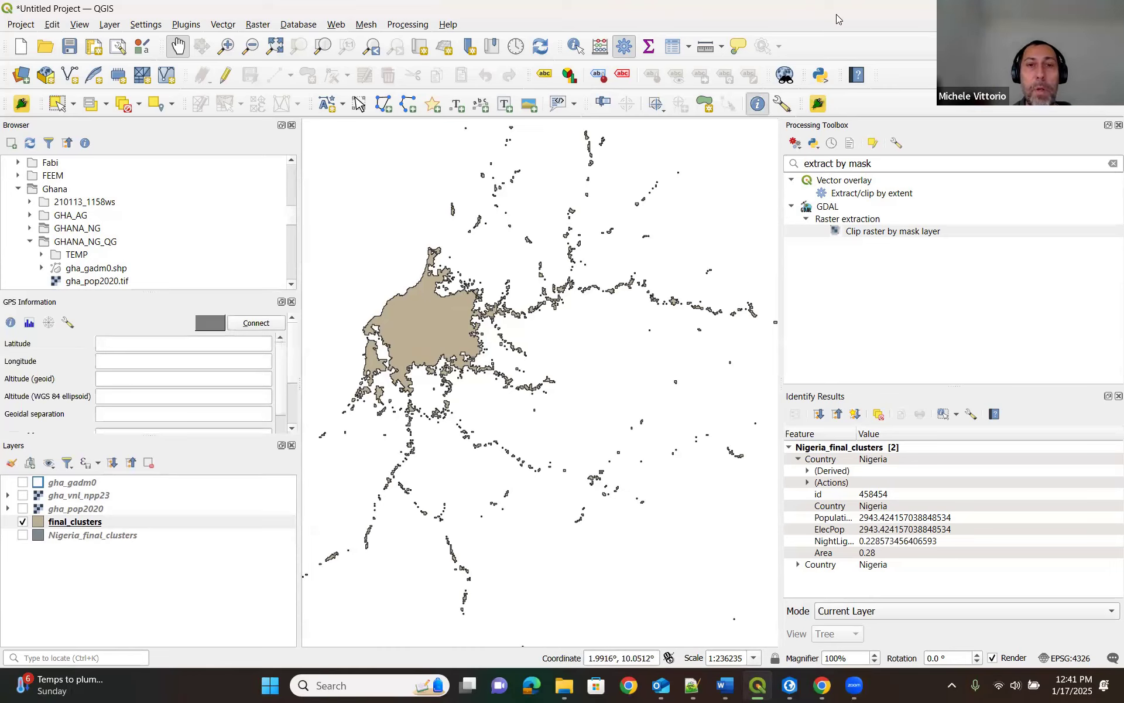
drag(480, 364, 581, 421)
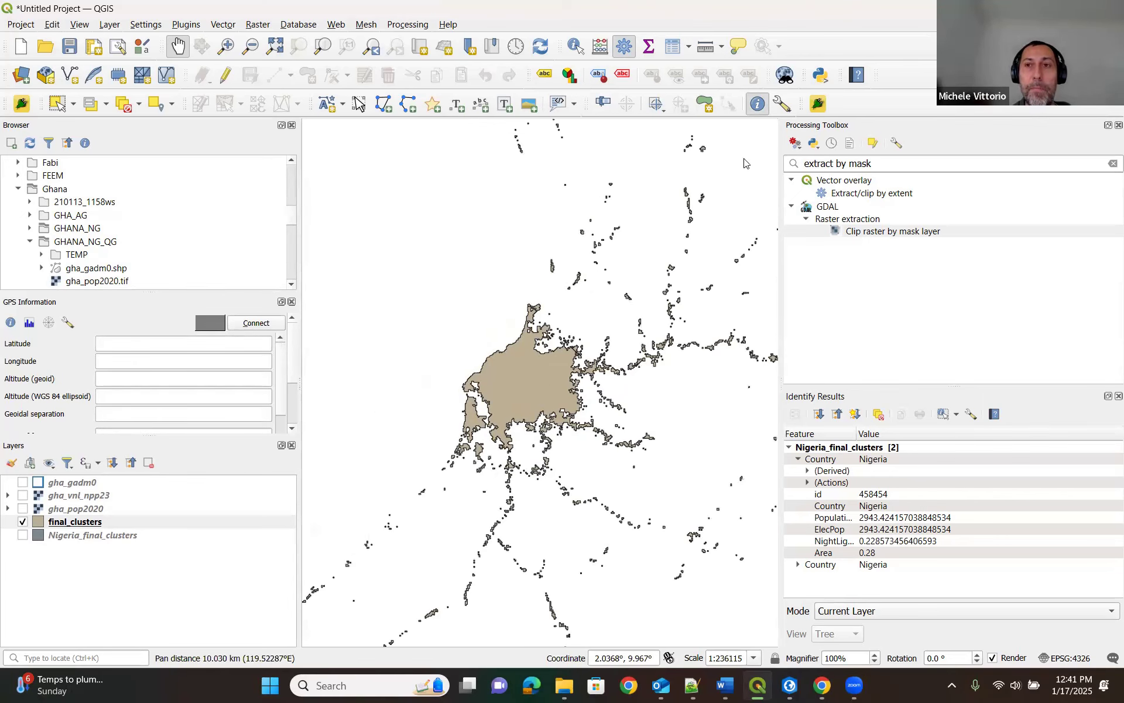
click(753, 105)
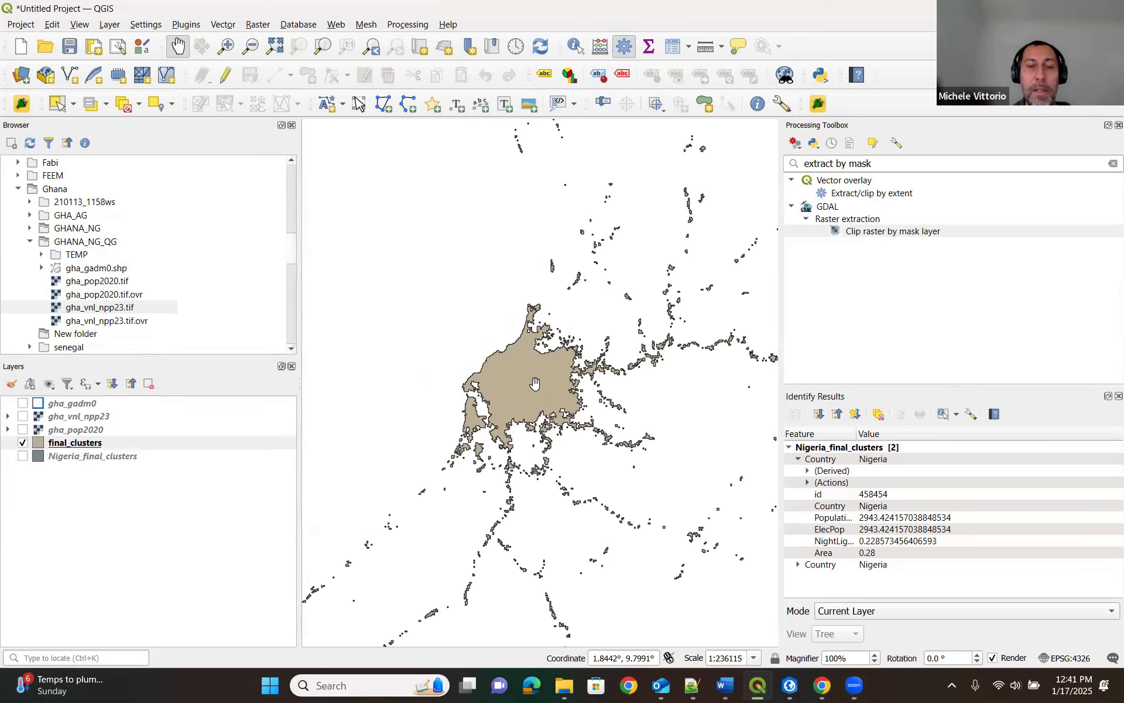
click(757, 104)
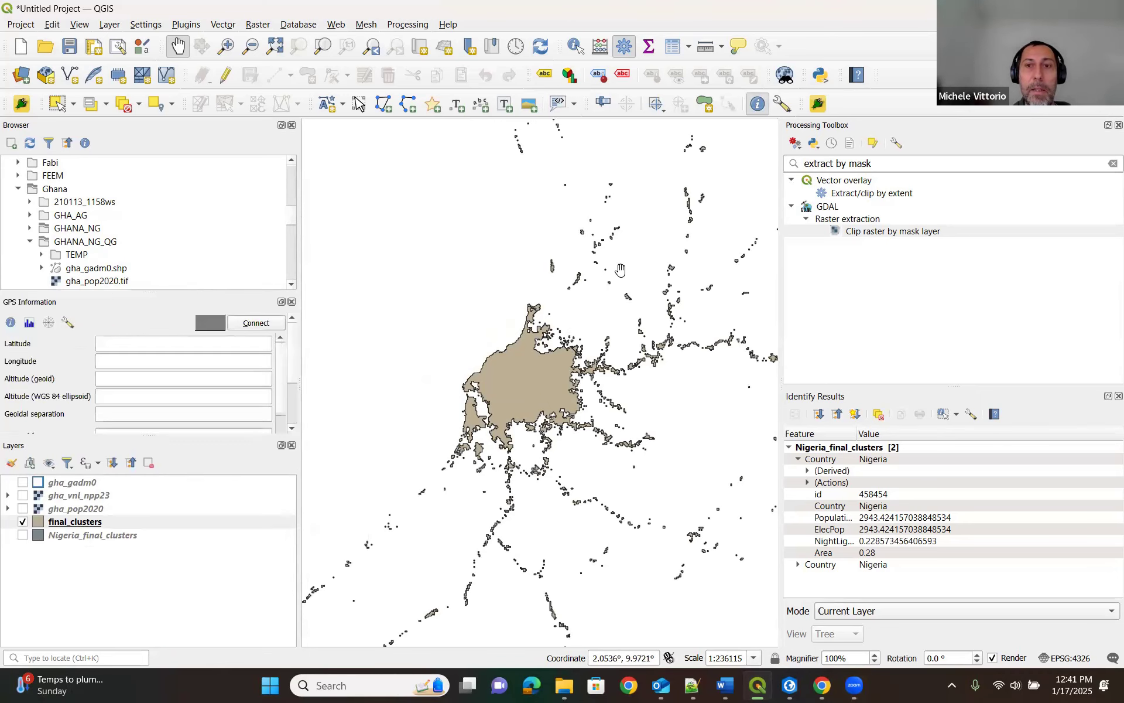
Make final_clusters the active layer and turn off the GPS Information display.
drag(519, 380, 456, 379)
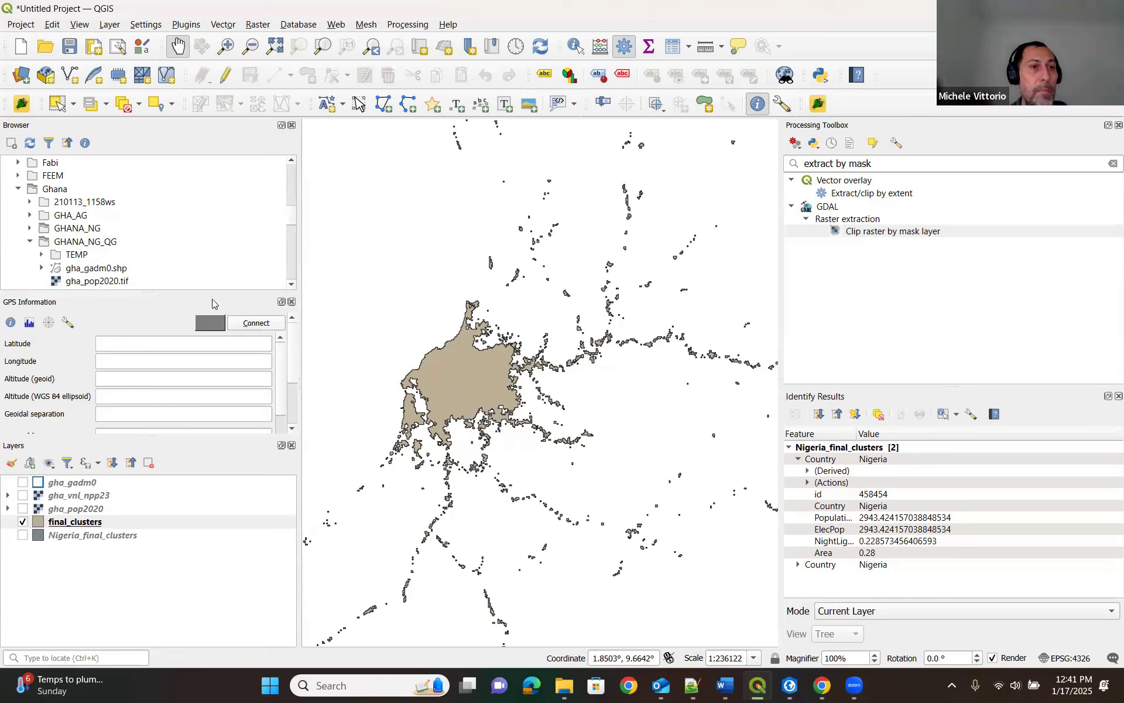
click(82, 522)
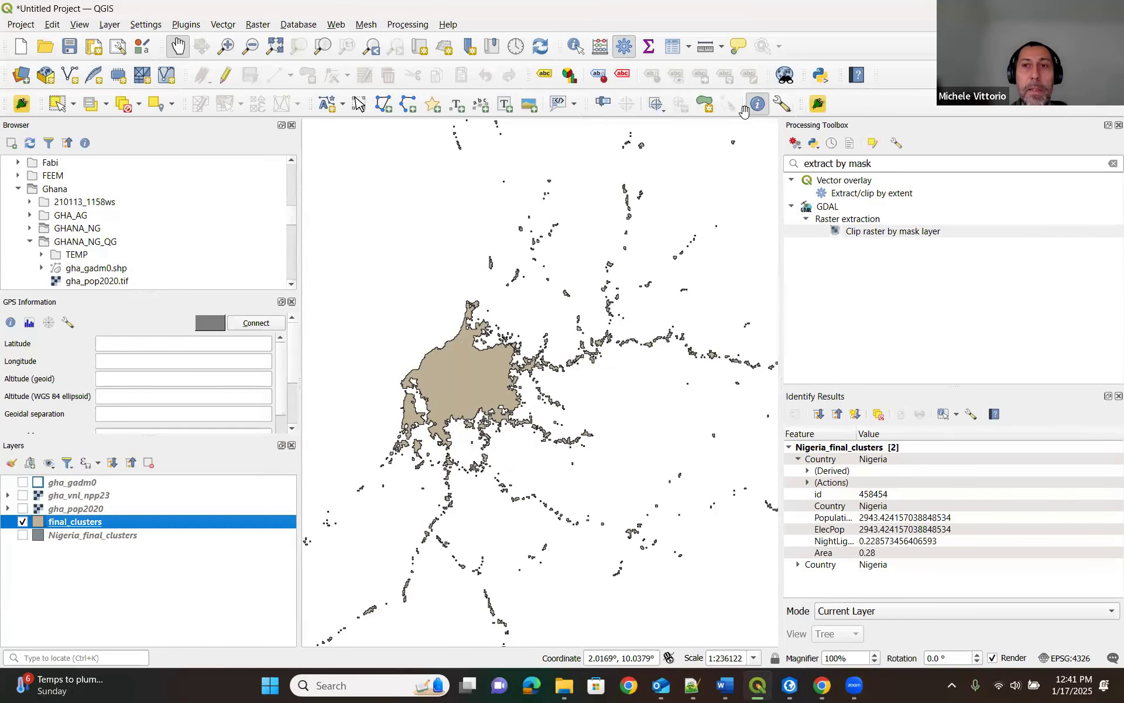
click(757, 104)
Identify the largest settlement polygon in final_clusters to inspect its population, electrified population, night light and area attributes.
drag(472, 373, 540, 379)
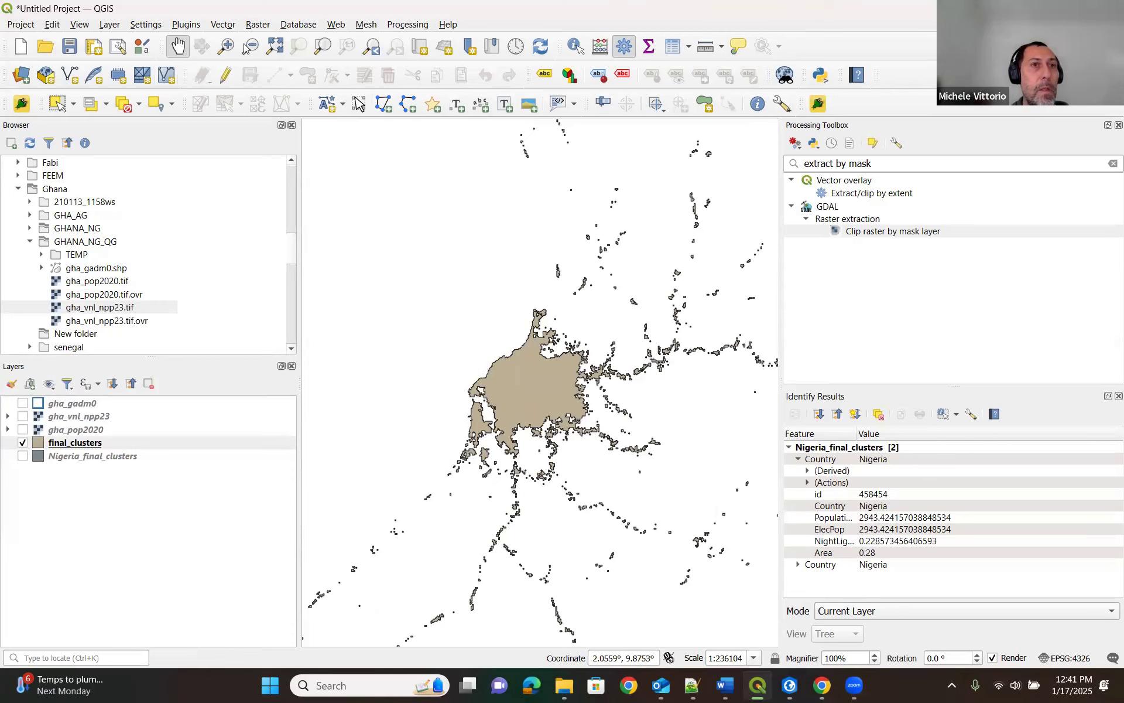
click(576, 46)
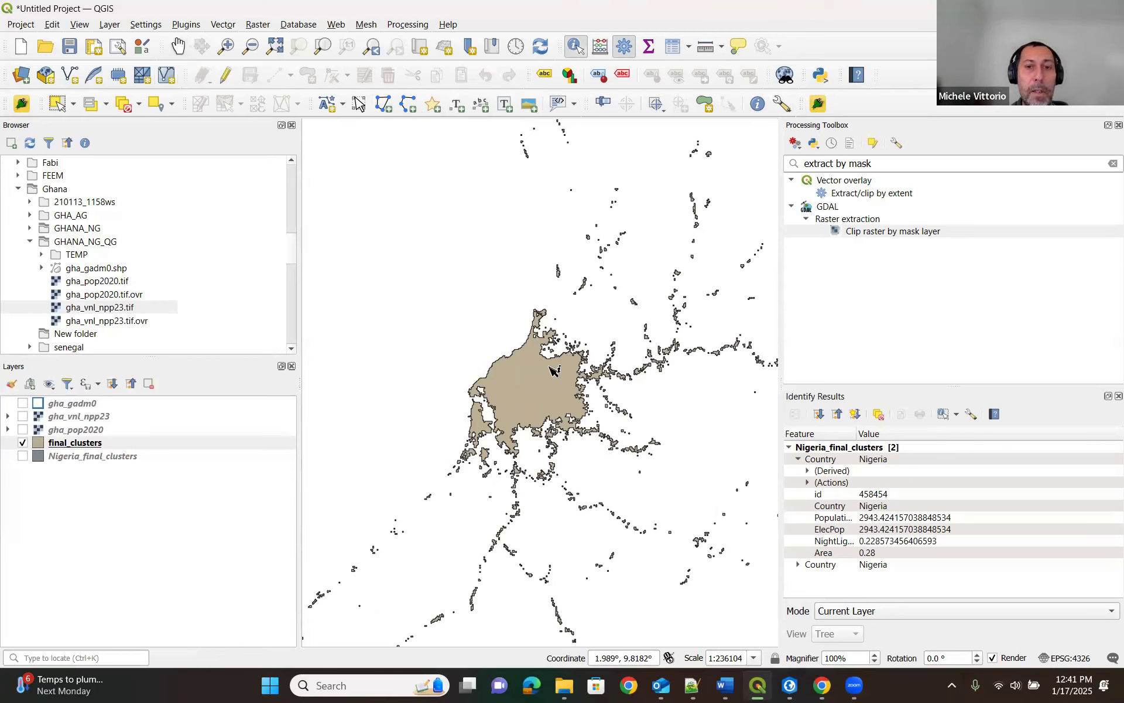
click(545, 387)
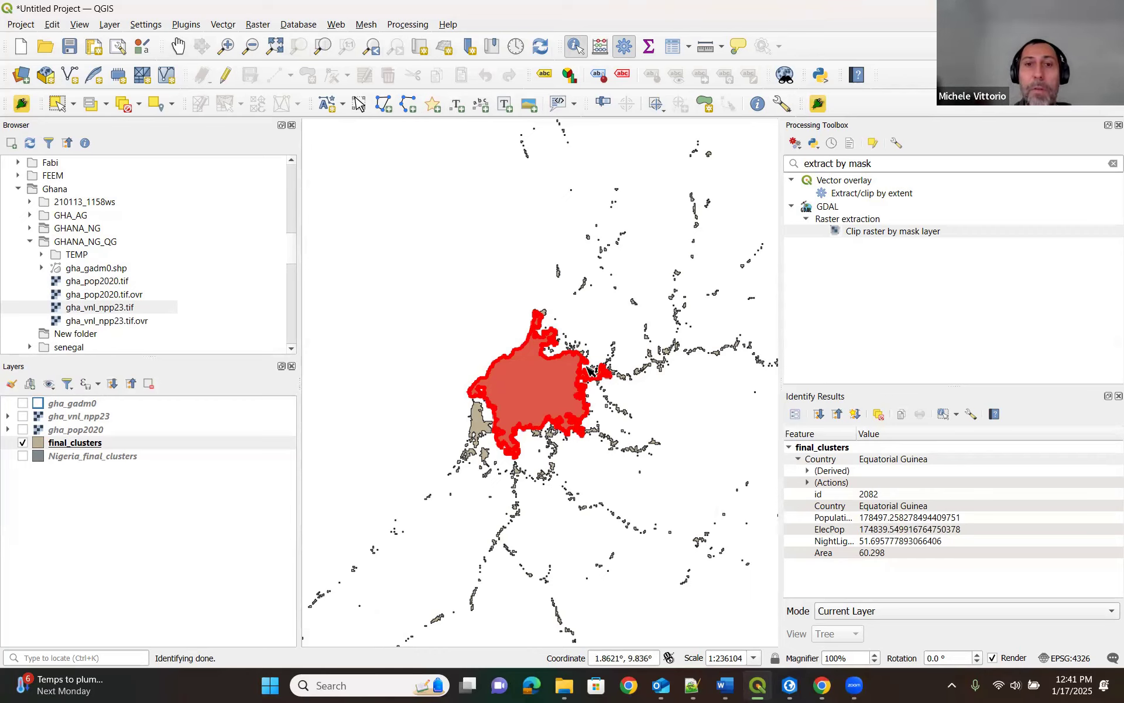
Identify the small isolated final_clusters polygon northeast of the largest settlement to compare its attributes.
scroll(589, 370, down, 1)
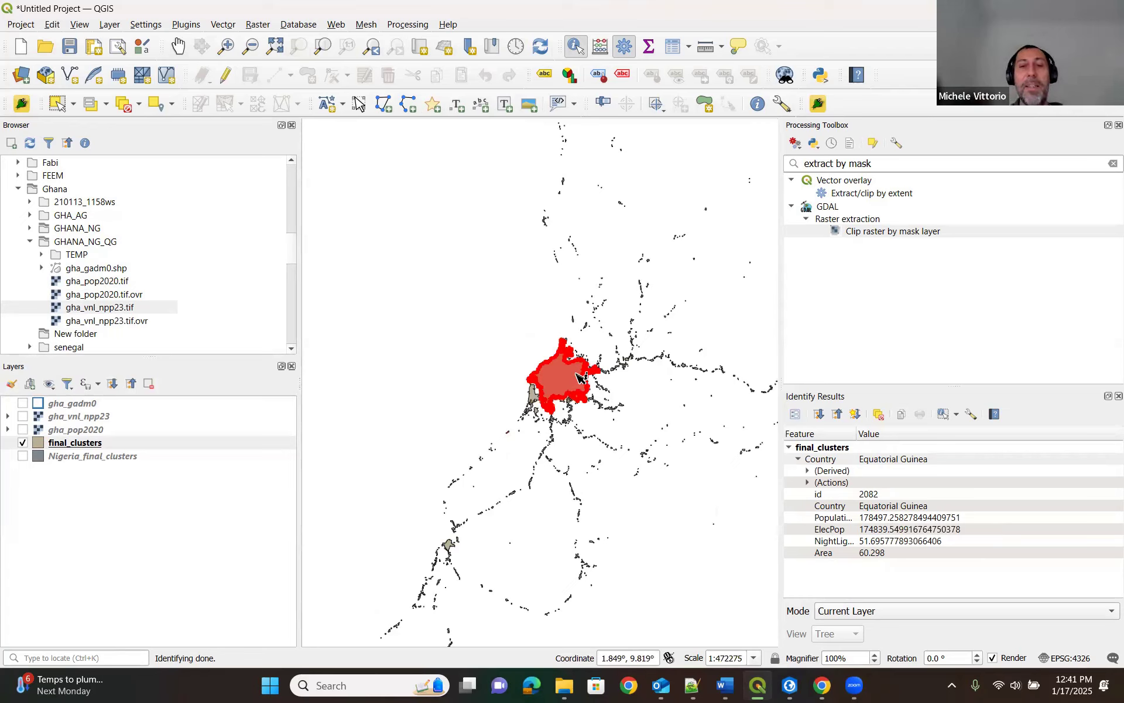
scroll(684, 298, up, 3)
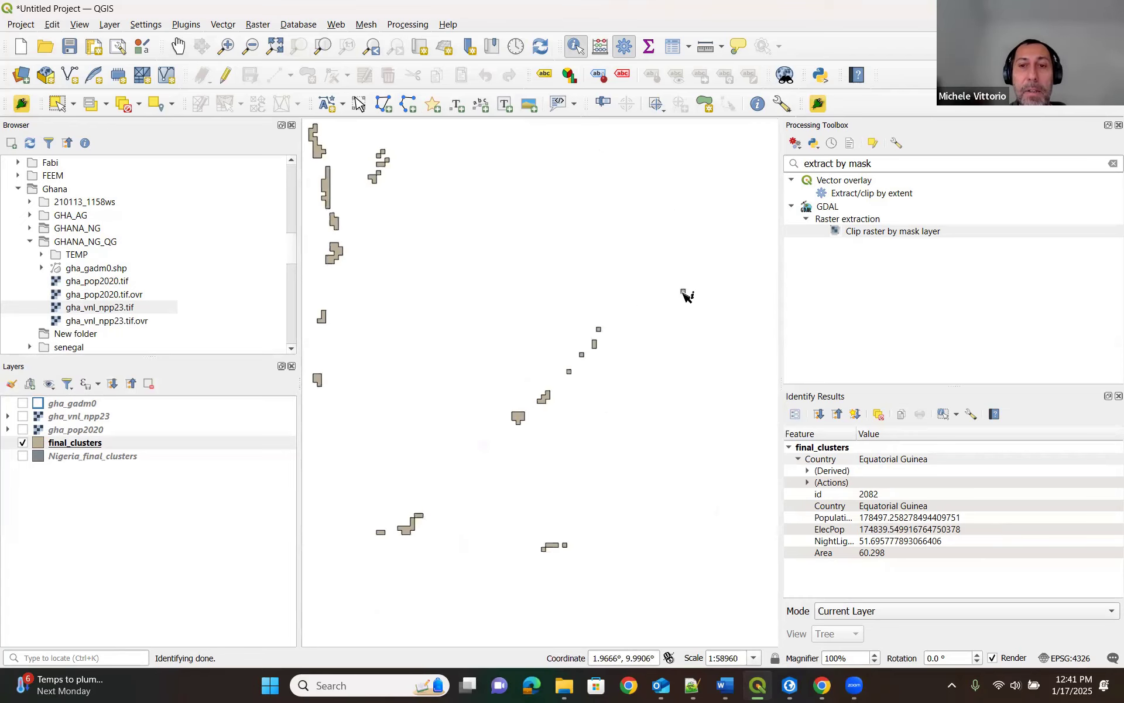
click(683, 291)
scroll(649, 368, down, 1)
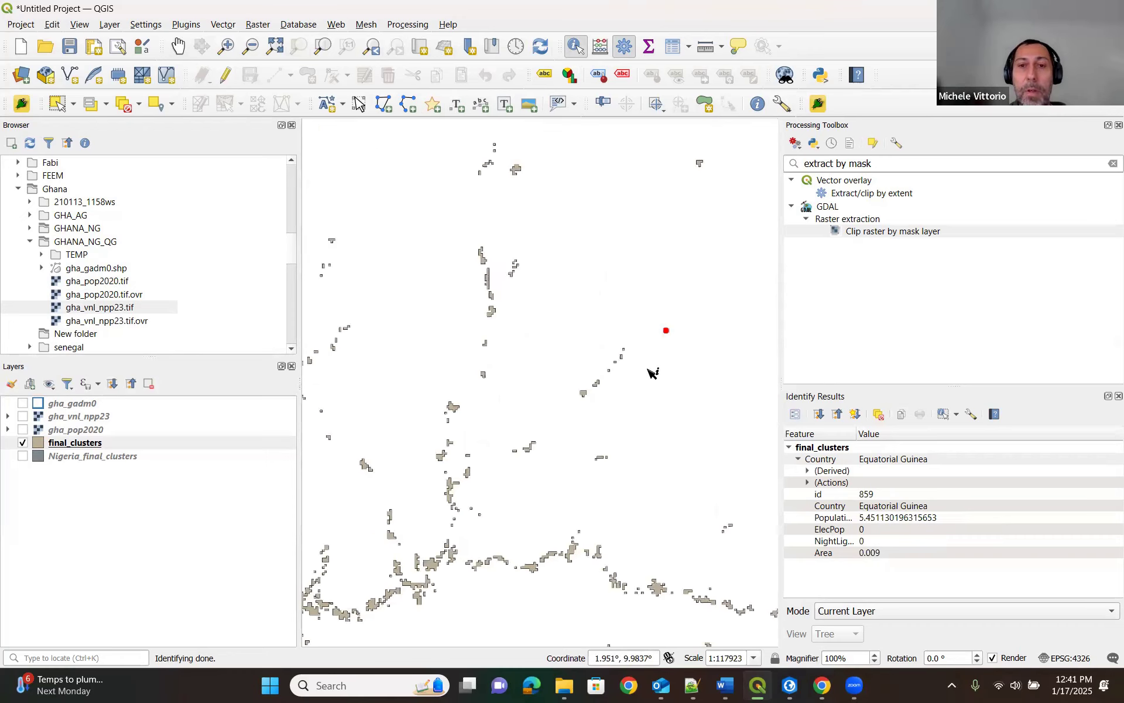
scroll(652, 371, down, 2)
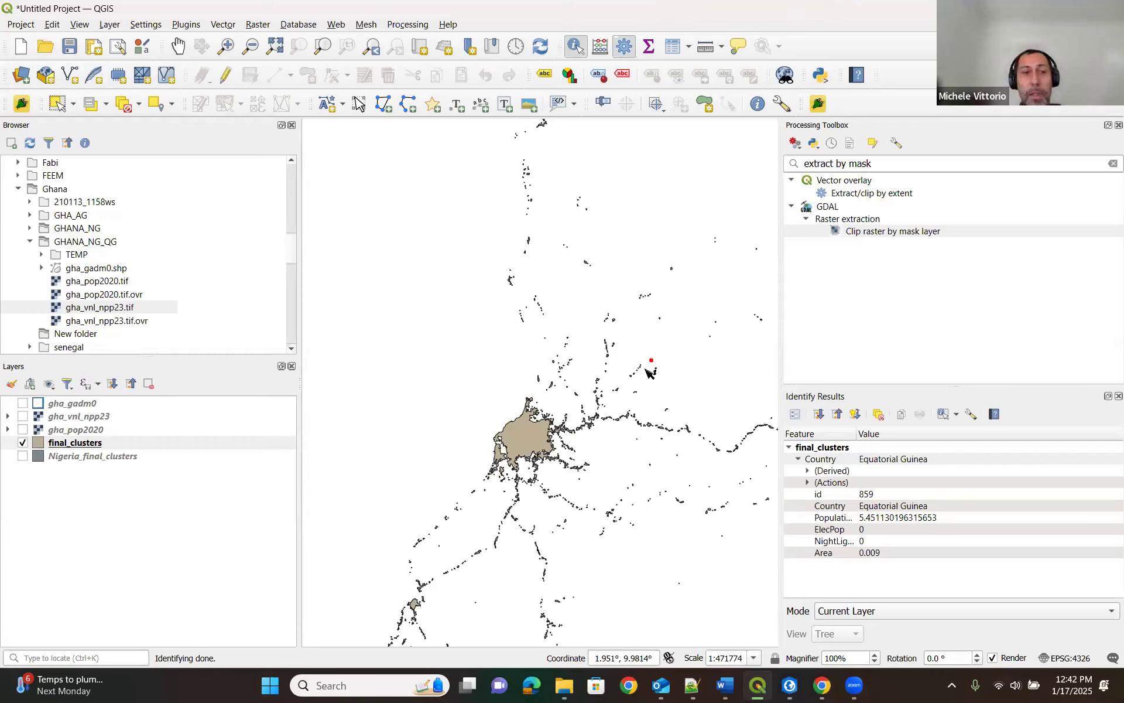
Open the final_clusters attribute table and widen its window to show all fields from id through Area.
right_click(80, 446)
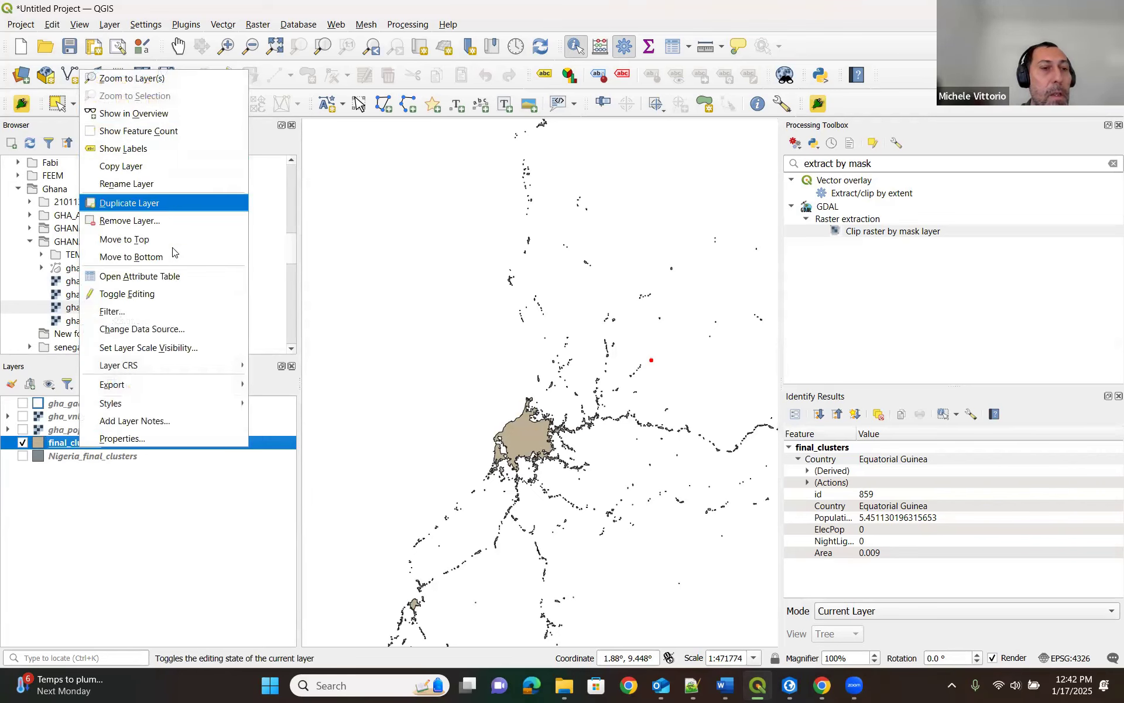
click(153, 276)
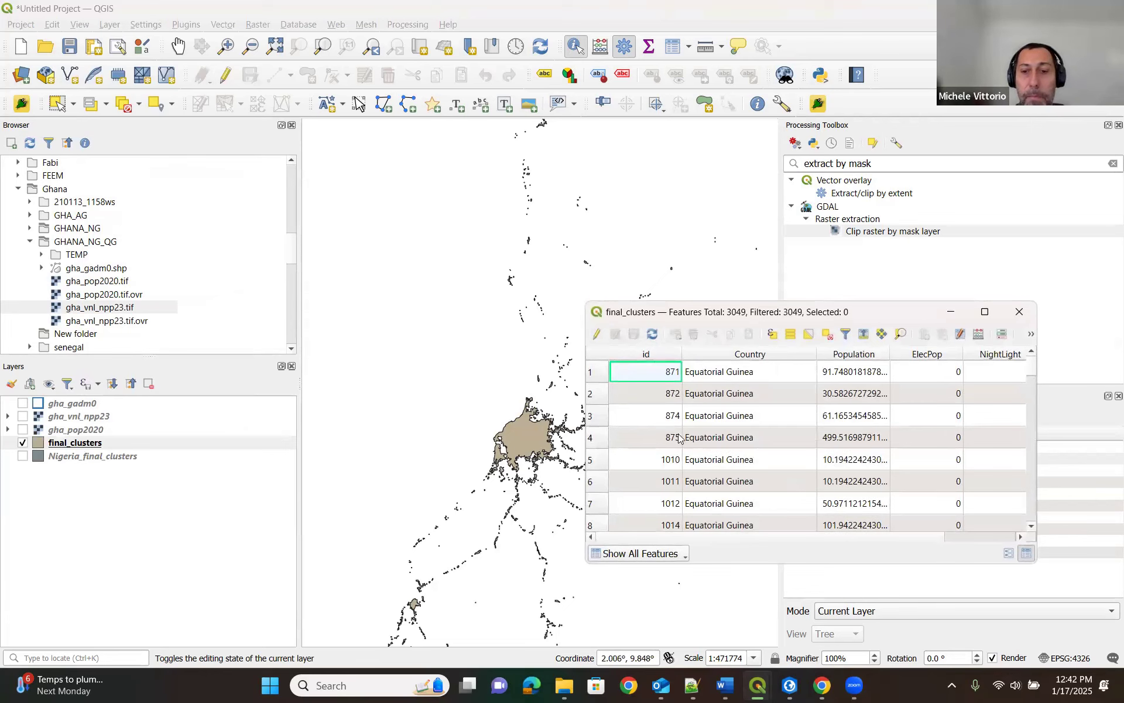
drag(876, 316, 586, 280)
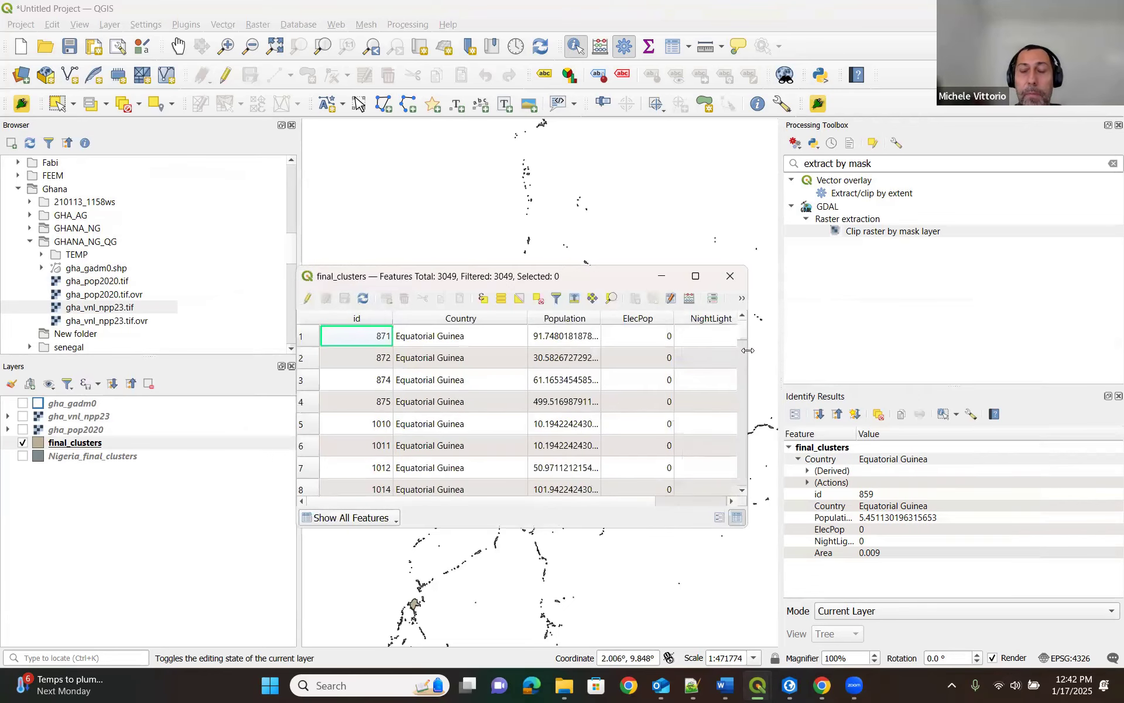
drag(749, 350, 911, 356)
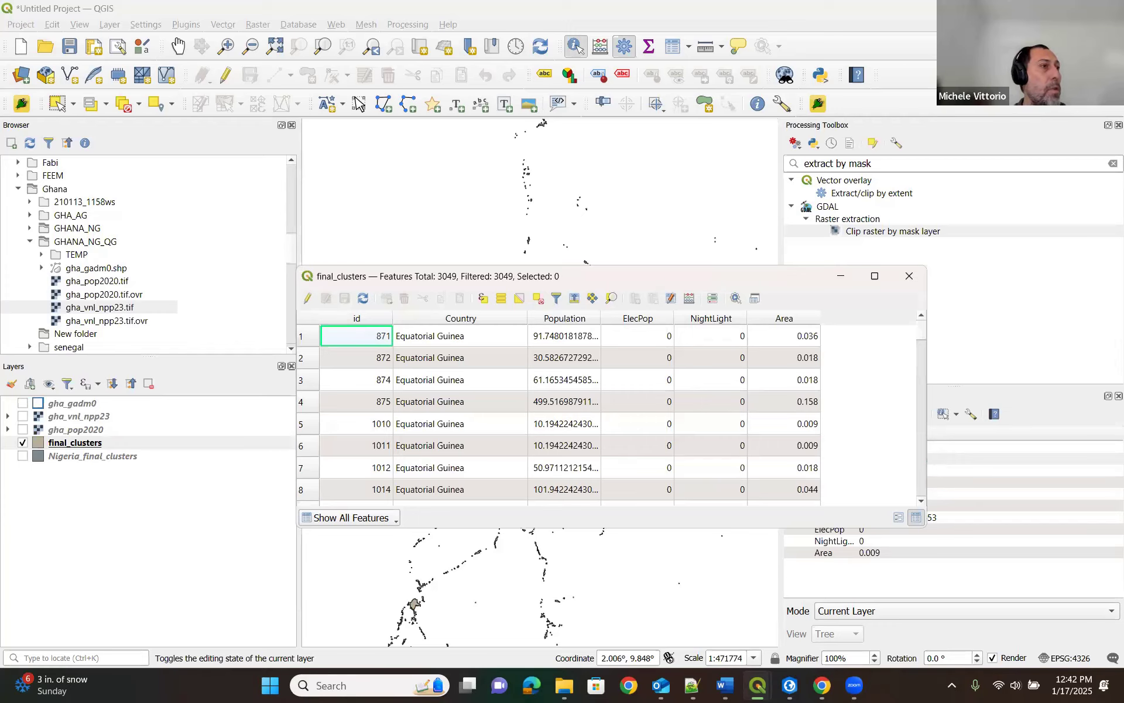
Switch to File Explorer and browse the FEEM folder on the local C: drive.
click(564, 685)
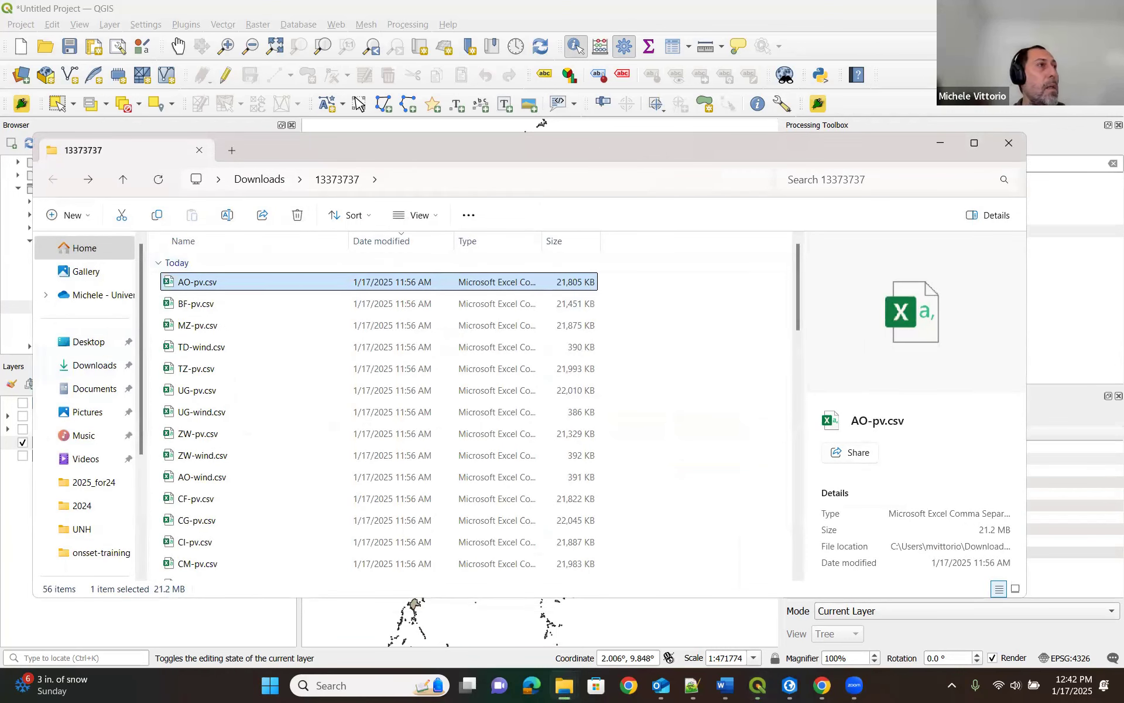
drag(598, 146, 0, 50)
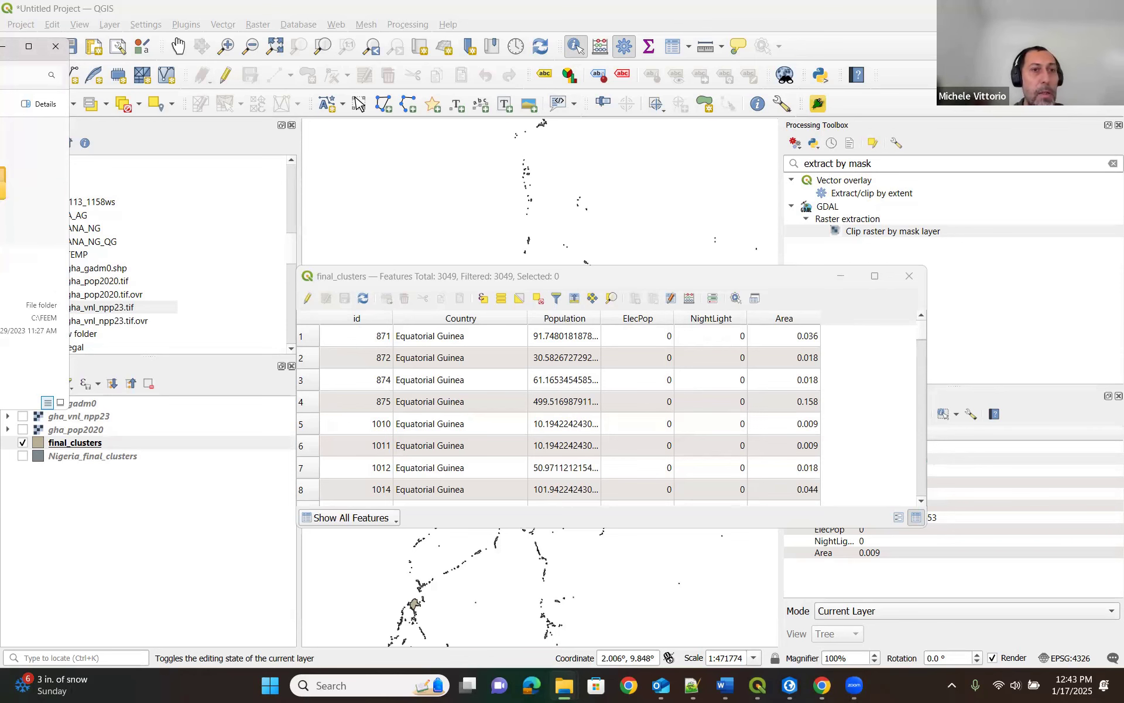
drag(3, 53, 374, 128)
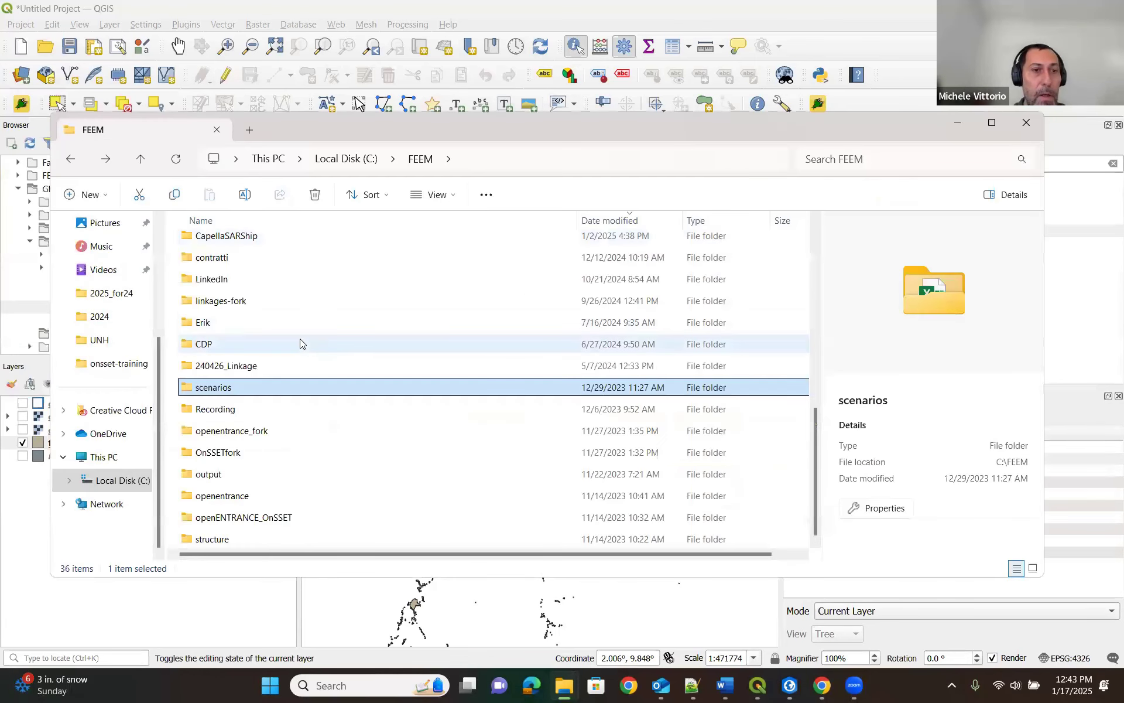